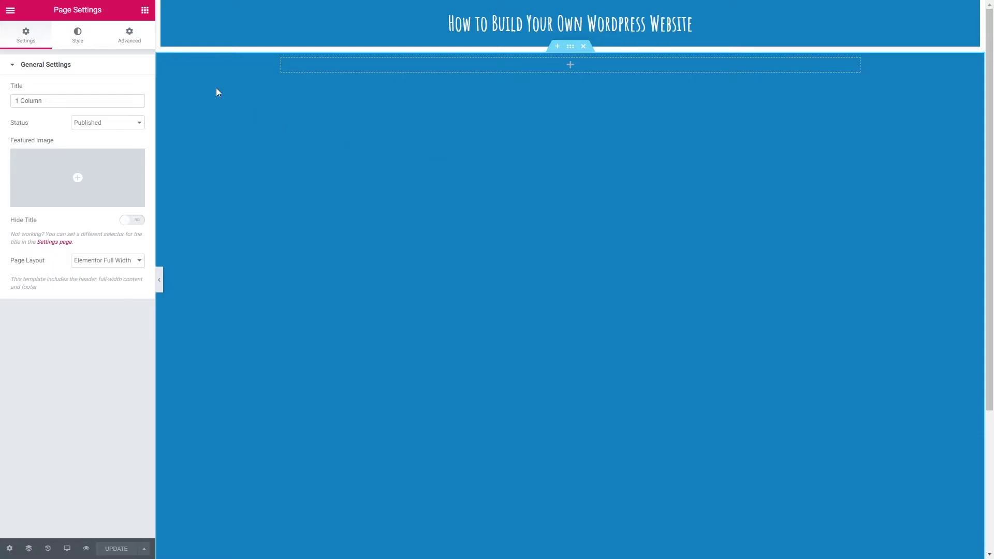
Search 'image' in the widgets panel and drop an Image Box into the empty blue section
left_click(145, 12)
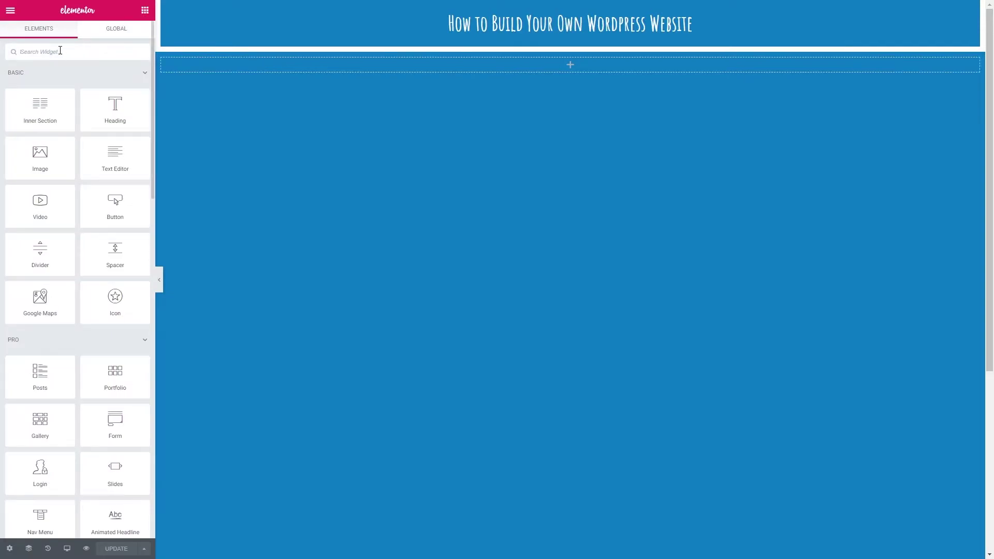
type("image")
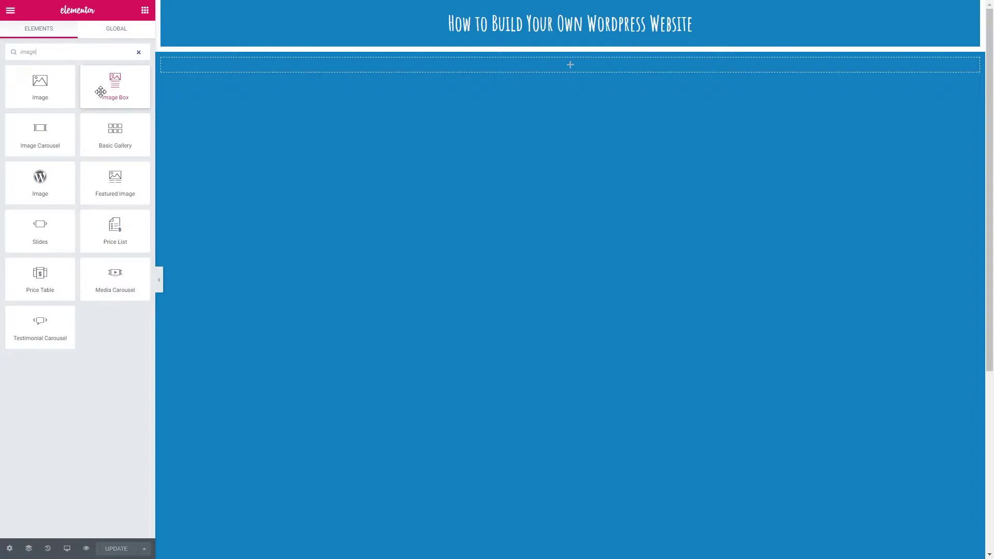
left_click_drag(107, 86, 430, 66)
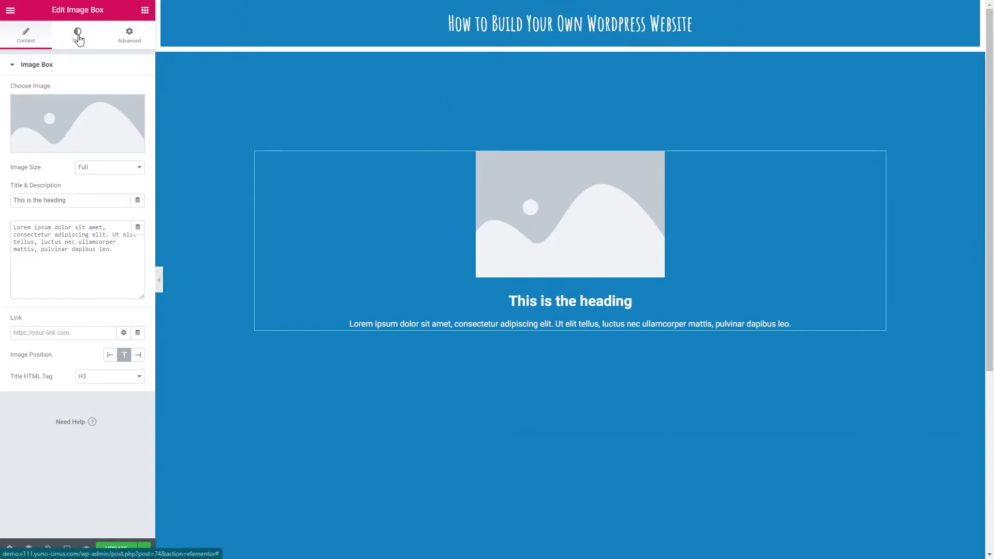
left_click(126, 45)
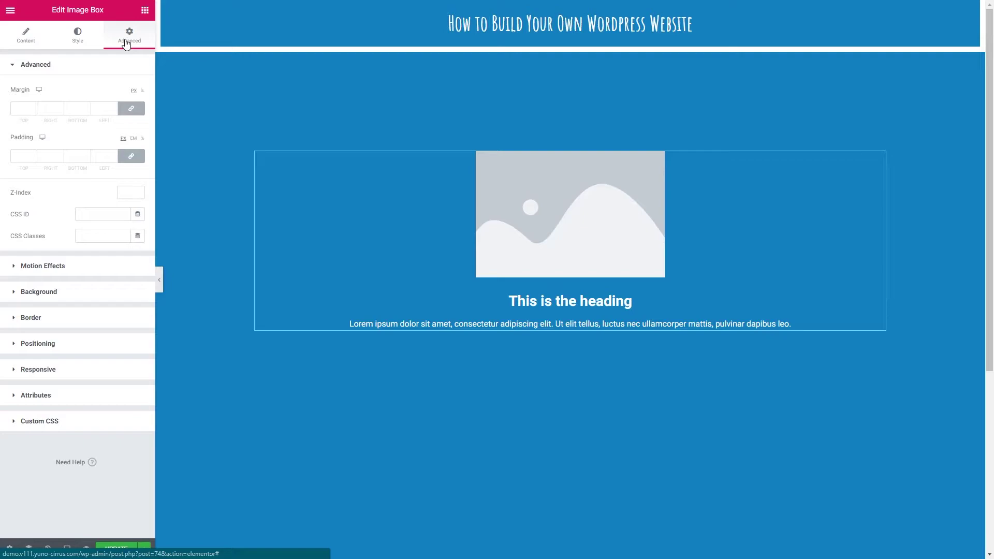
left_click(24, 46)
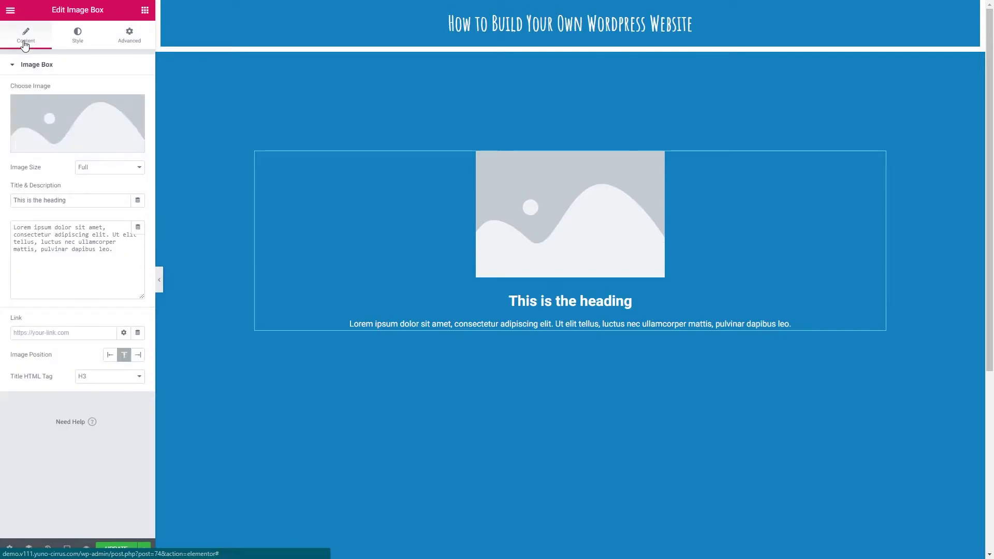
Replace the Image Box placeholder with the dark lee-campbell desk photo from the Media Library
left_click(47, 114)
left_click(398, 138)
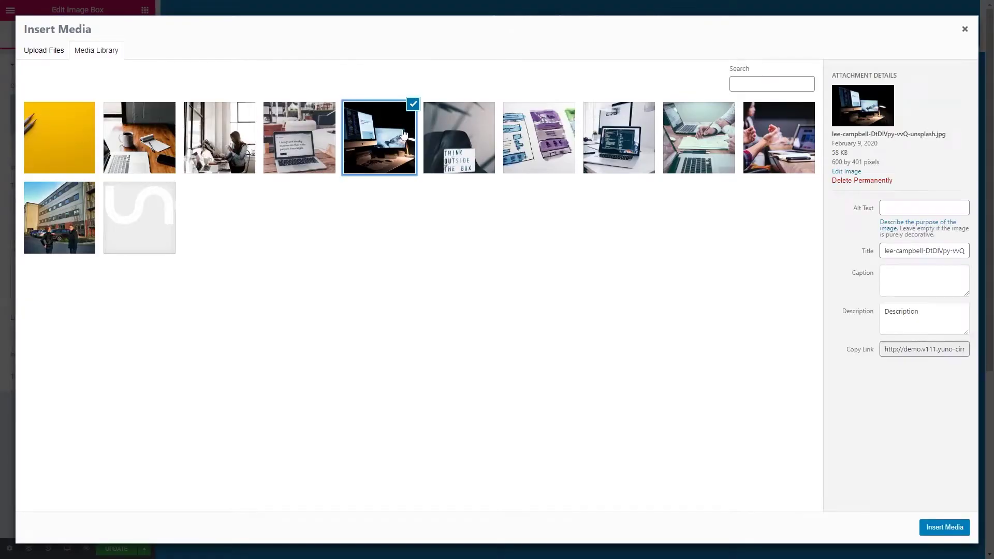
left_click(945, 527)
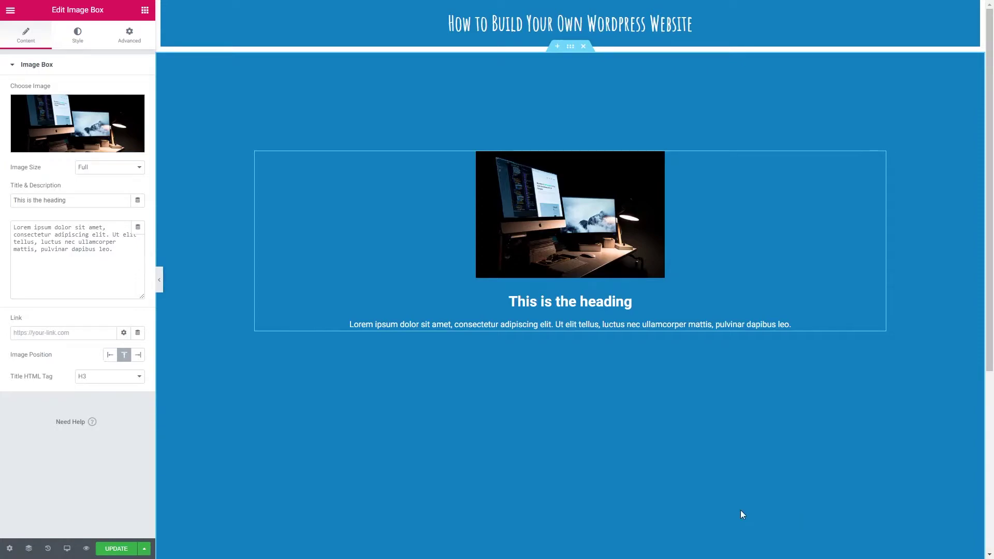
left_click(95, 171)
left_click(97, 185)
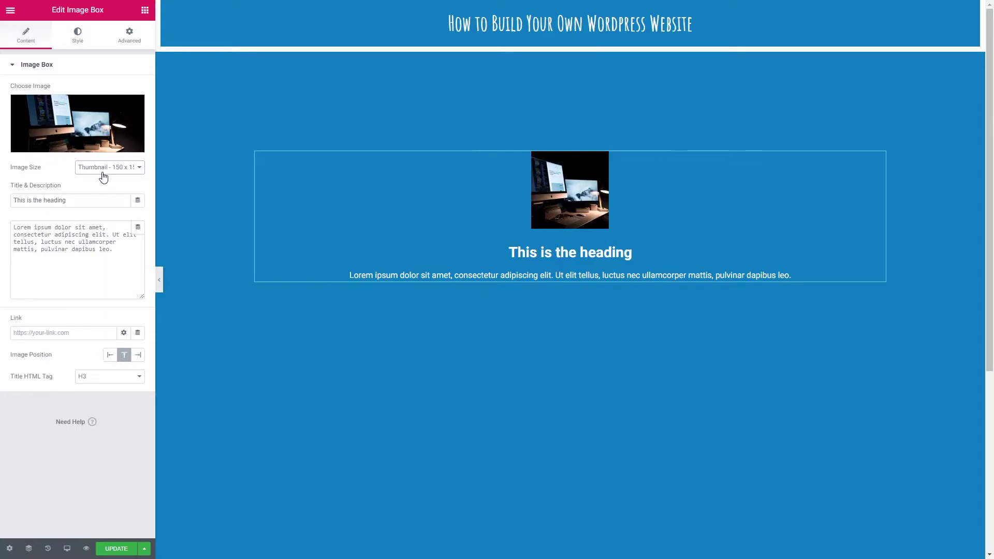
left_click(99, 168)
left_click(98, 200)
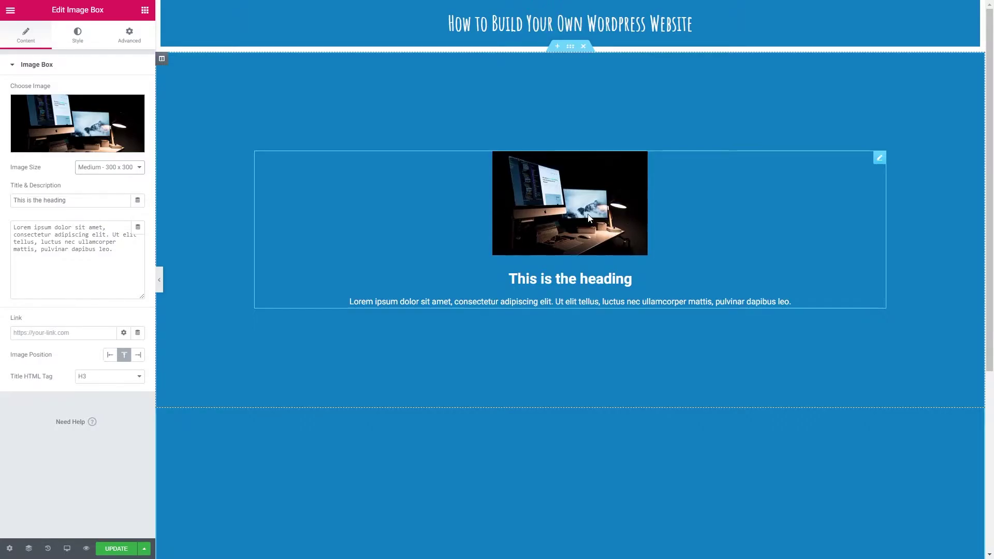
left_click(105, 174)
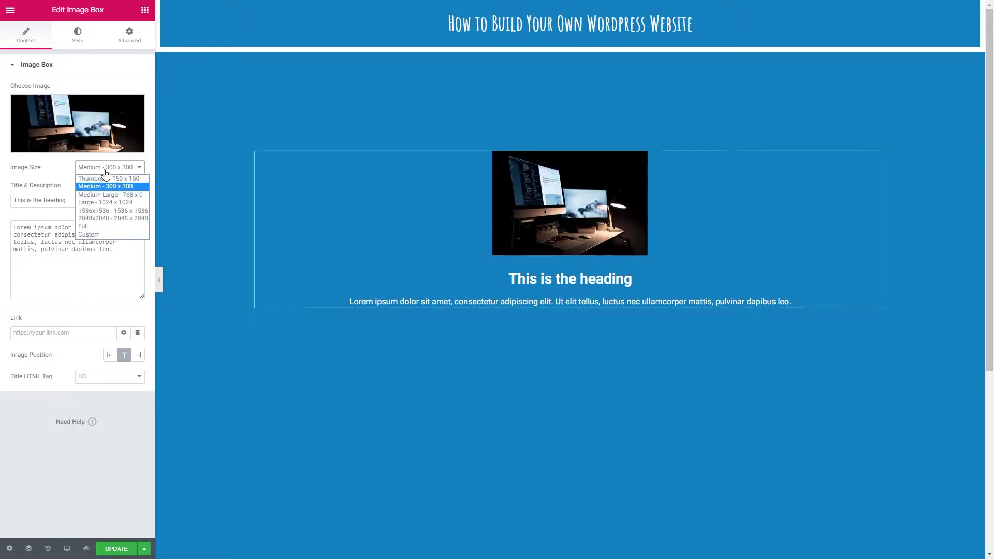
left_click(94, 225)
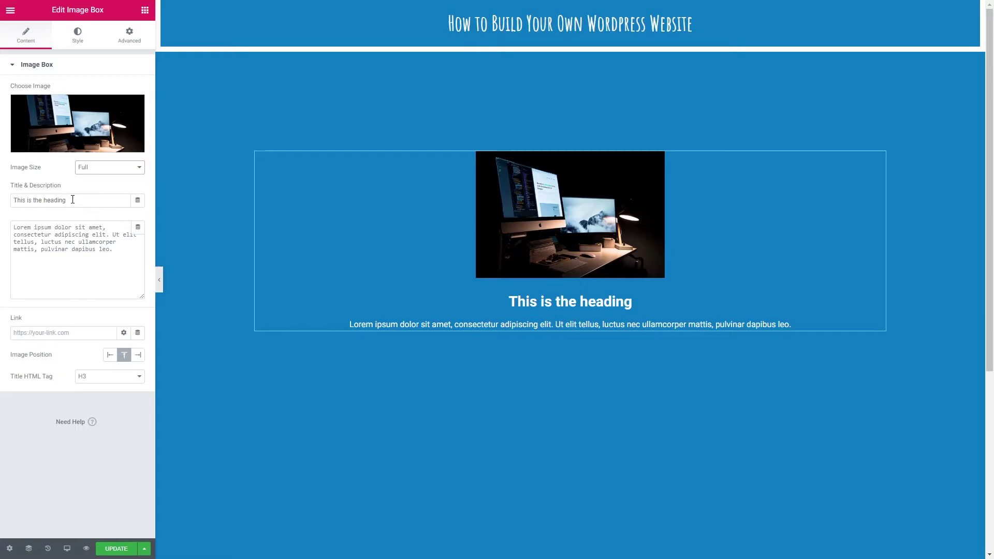
Change the Image Box title to 'Web Design', leaving the description unchanged
left_click_drag(73, 202, 13, 202)
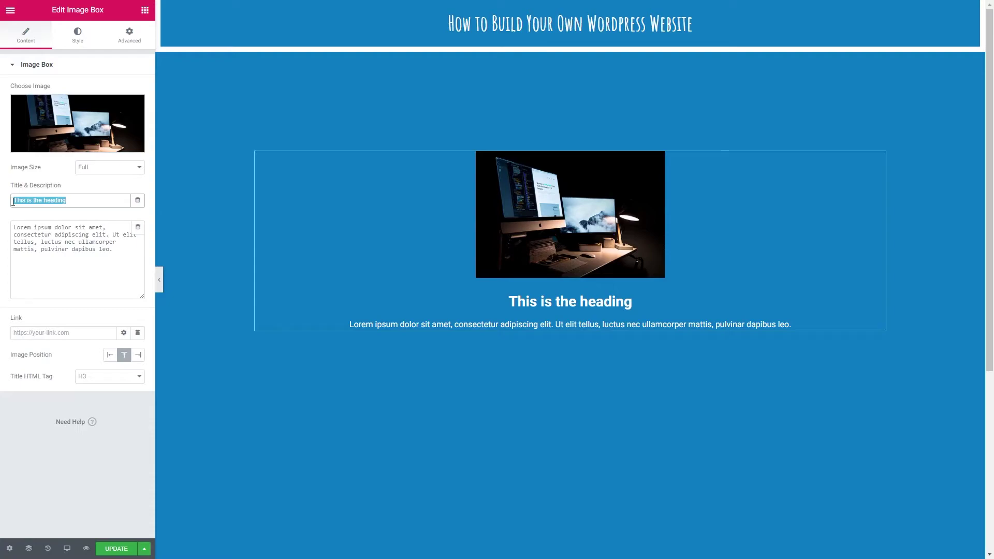
type("Web D")
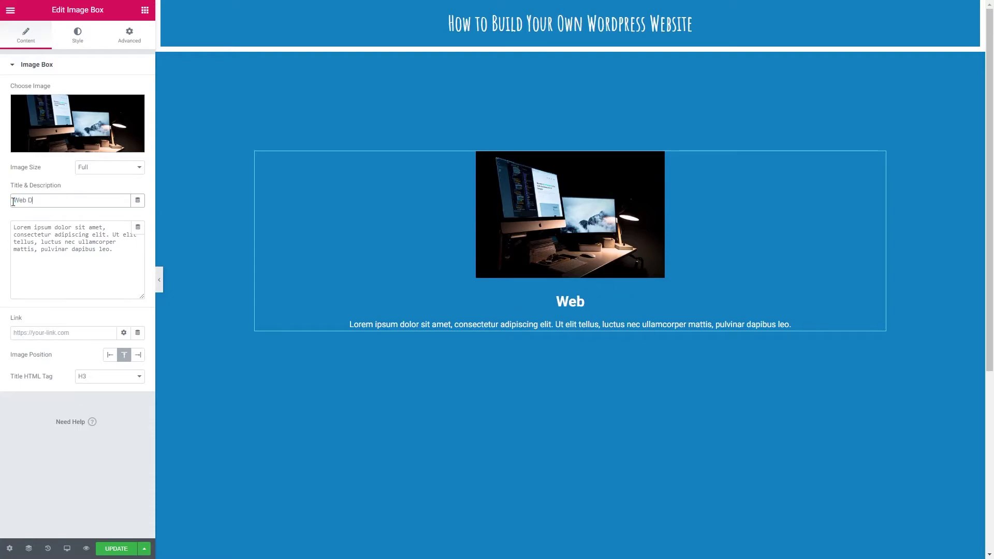
type("esign")
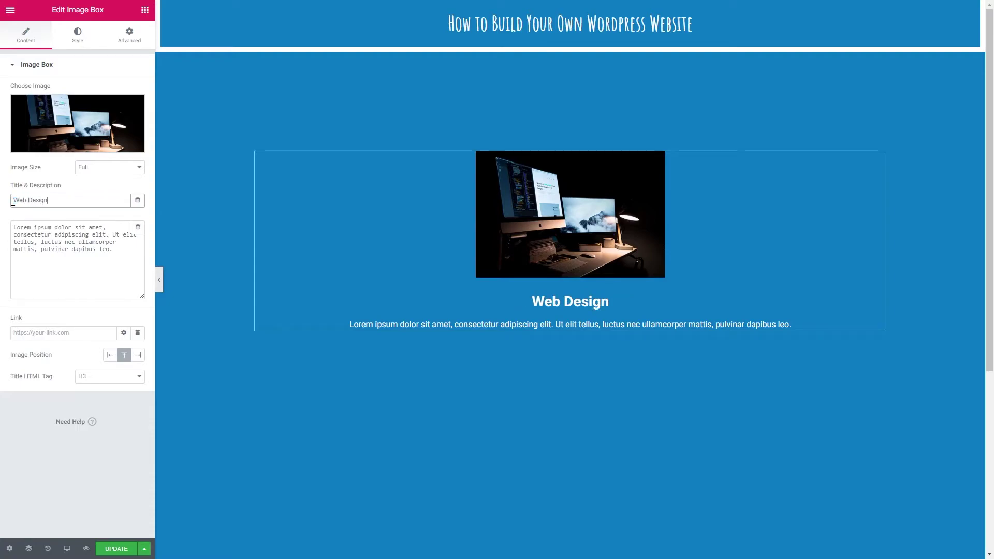
left_click(110, 241)
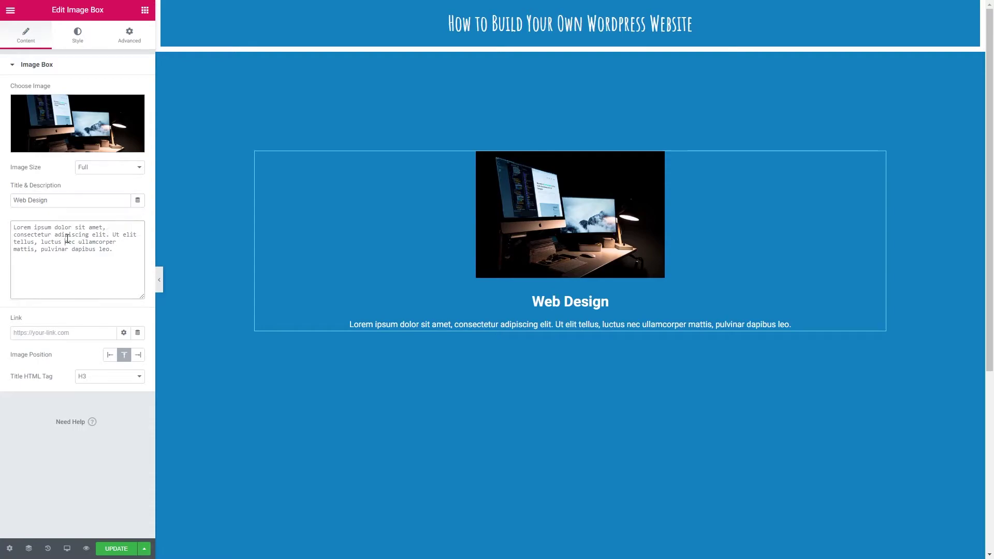
left_click_drag(113, 250, 6, 229)
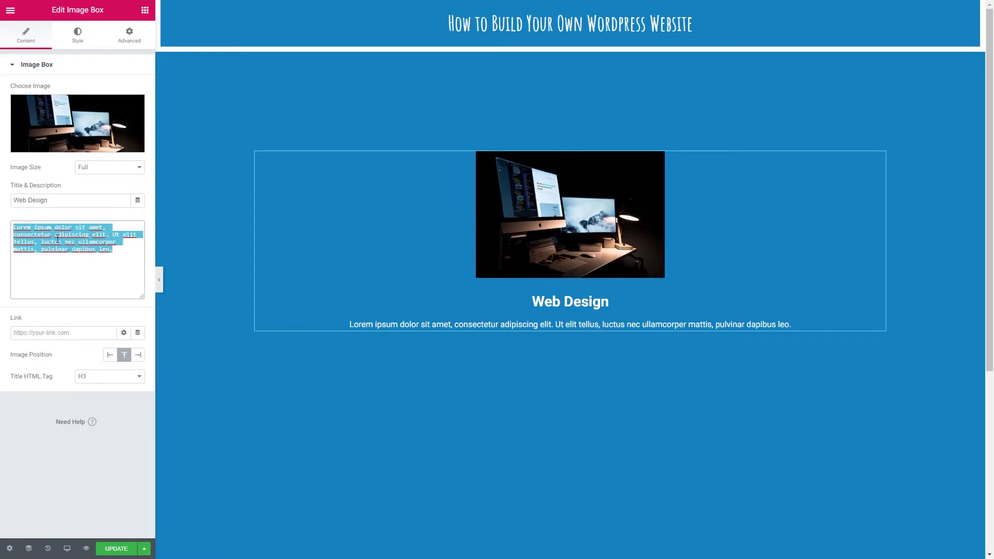
left_click(119, 254)
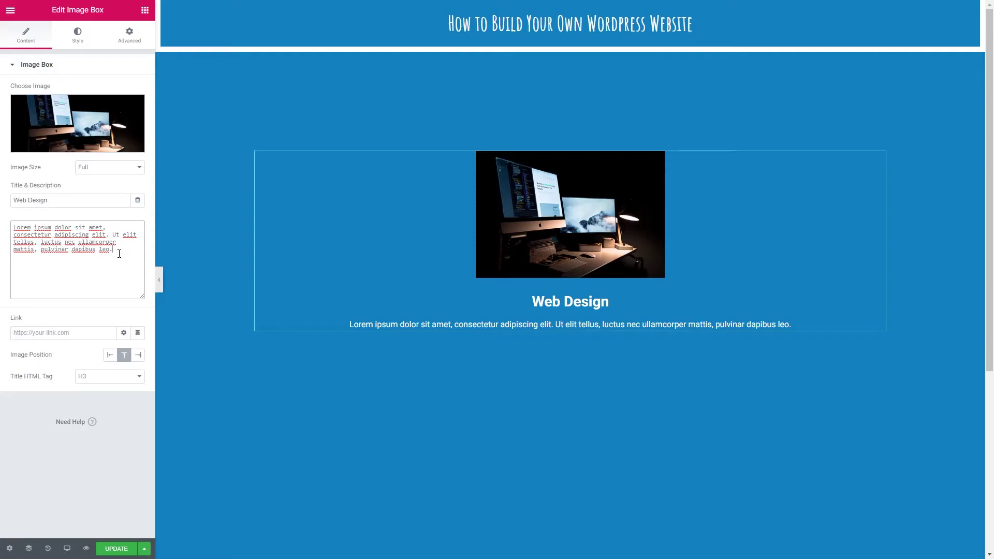
Set the Image Box link to yunomedia.com
left_click(41, 334)
type("yu")
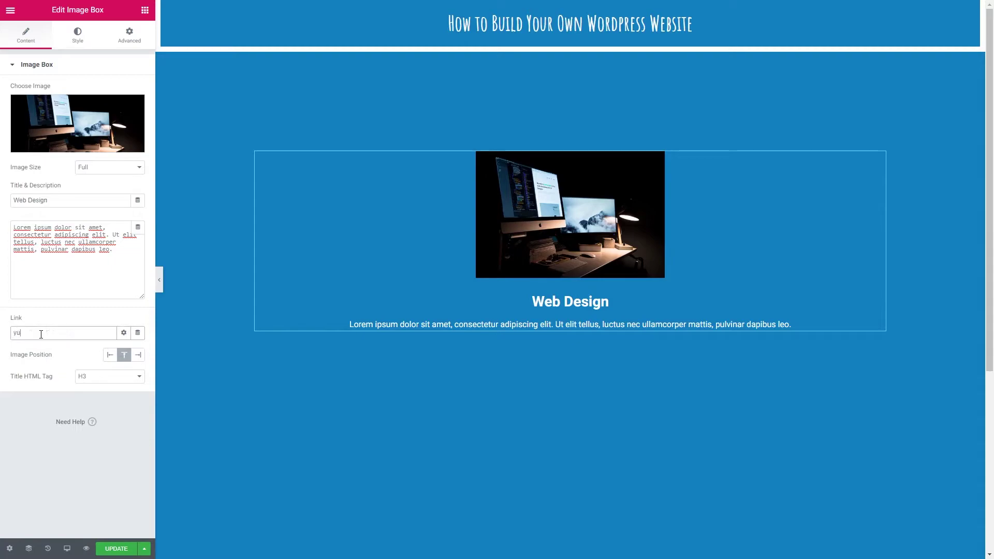
type("nomedia.com")
left_click(93, 329)
left_click(124, 334)
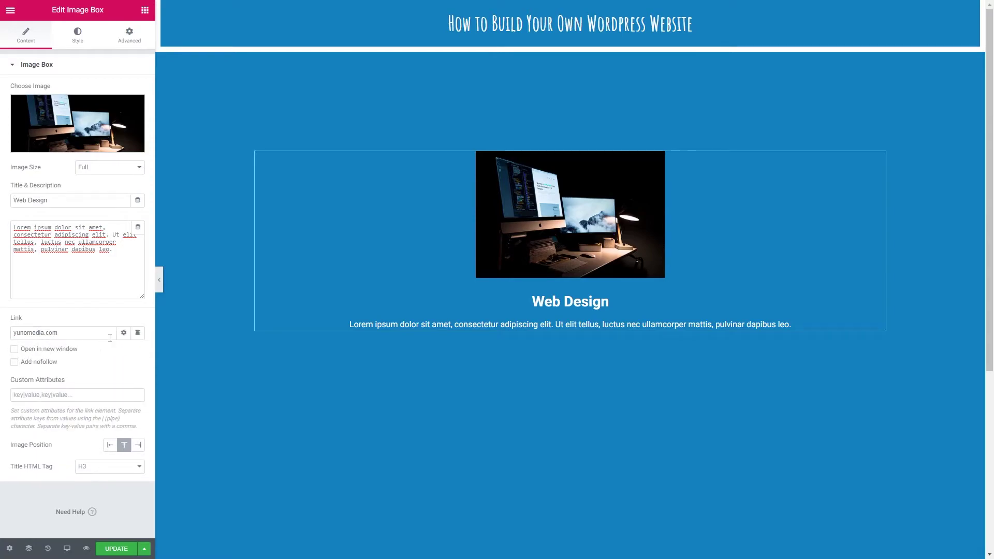
left_click(124, 336)
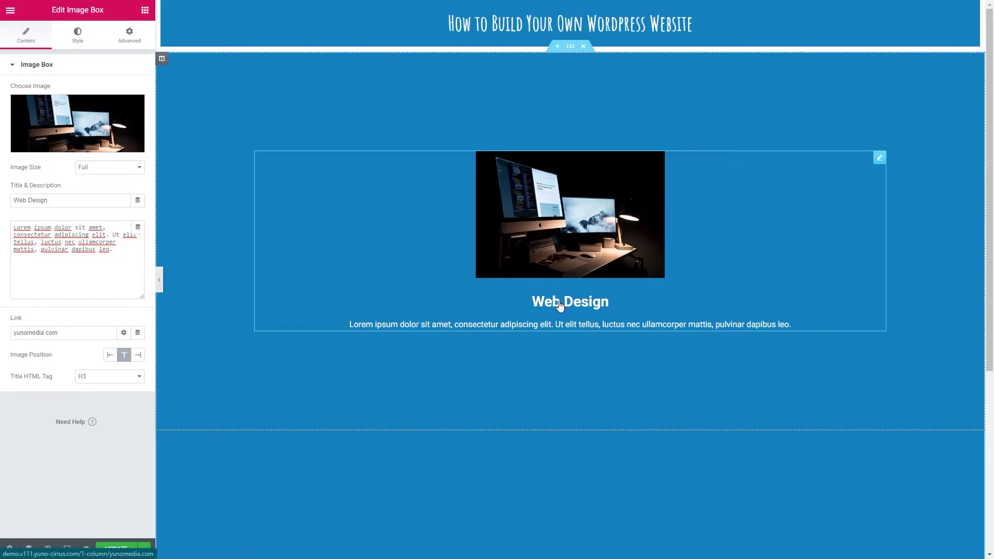
left_click(110, 356)
left_click(125, 358)
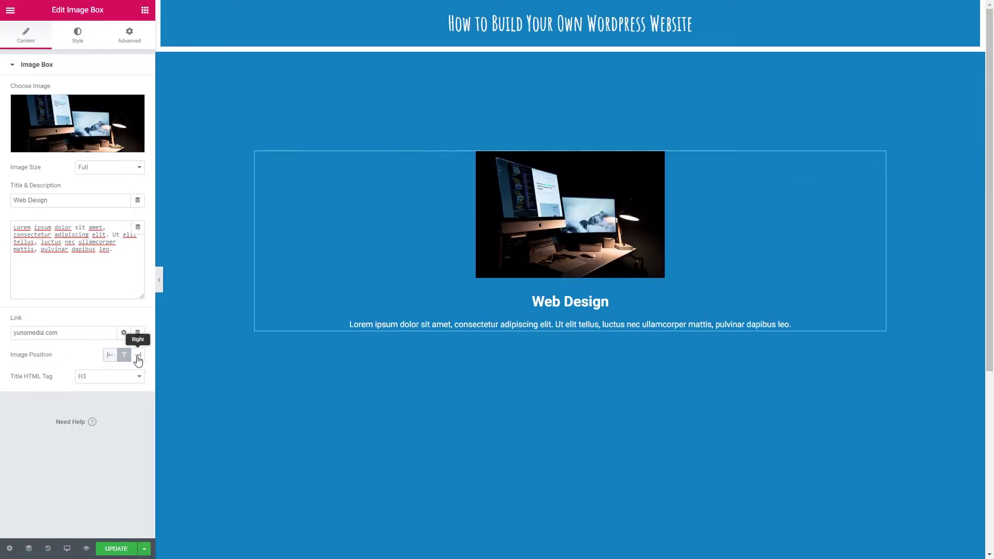
left_click(140, 357)
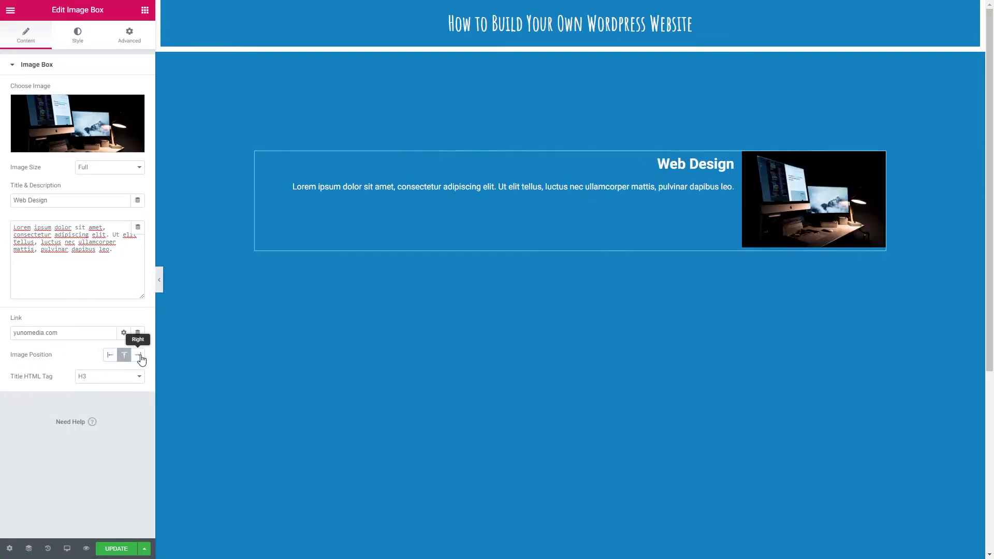
left_click(112, 357)
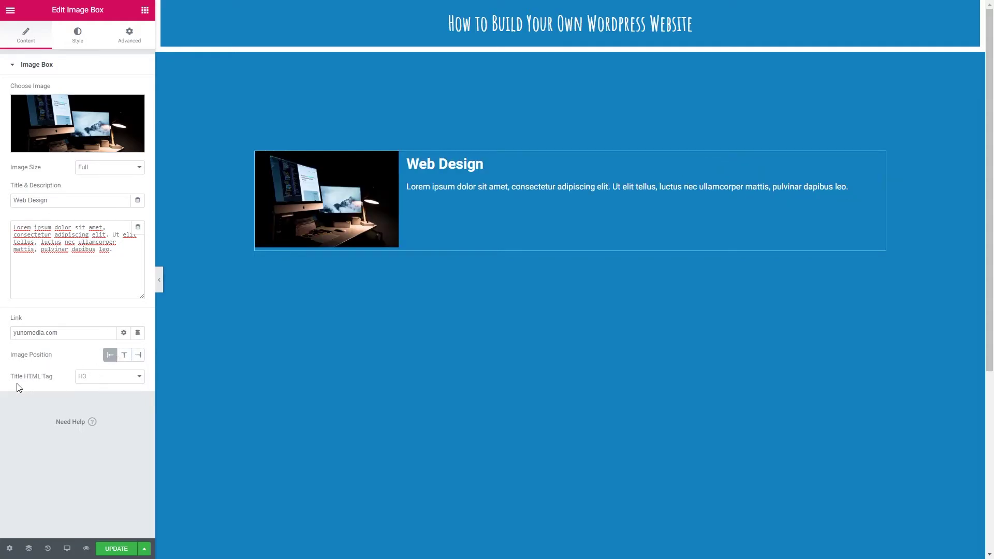
left_click(99, 381)
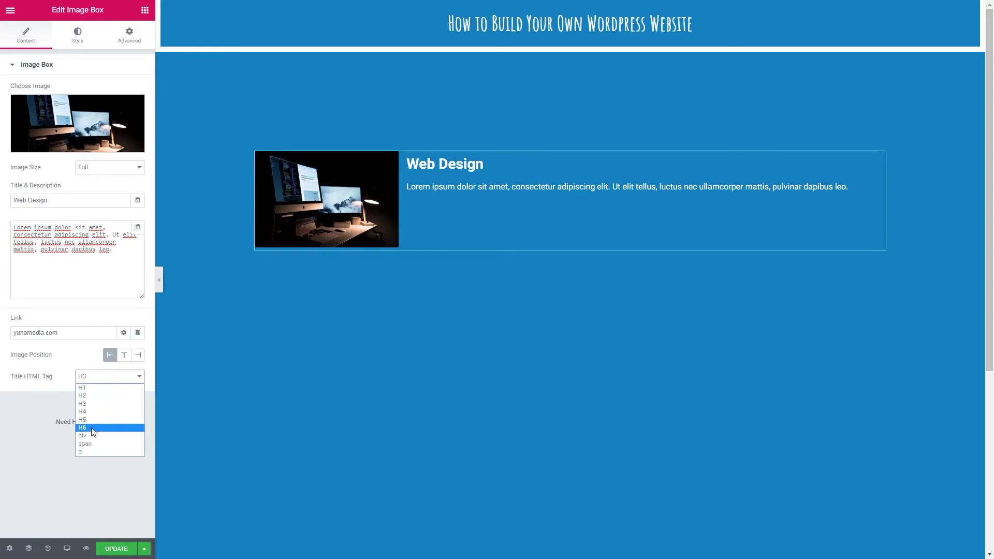
left_click(106, 380)
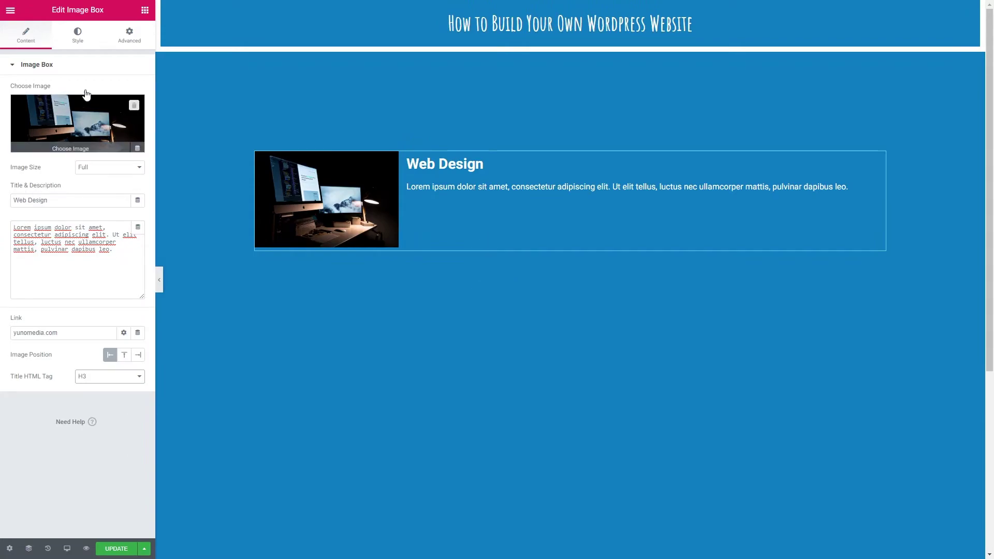
Set the Image Spacing to 15 and the photo width to 35%
left_click(81, 41)
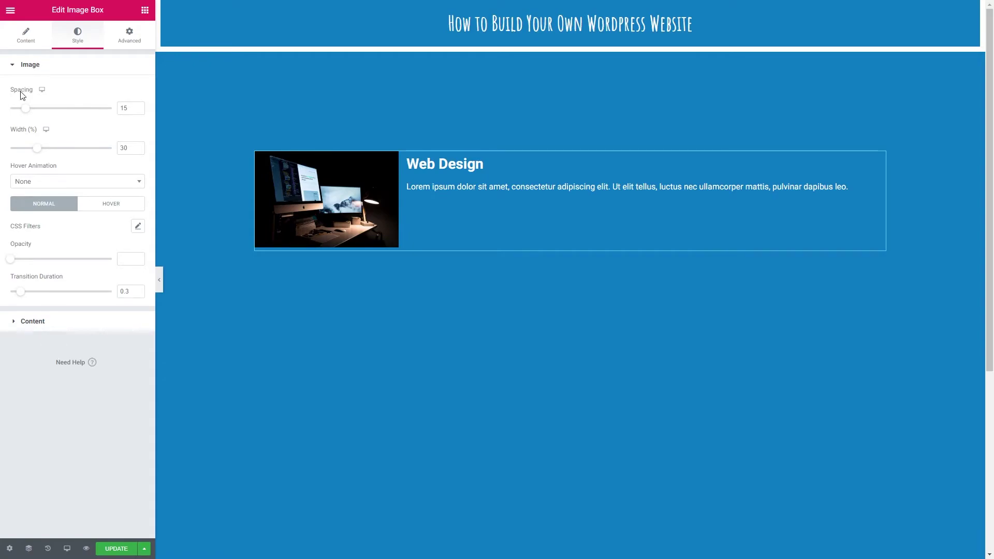
mouse_move(27, 113)
left_mouse_down()
mouse_move(82, 108)
mouse_move(16, 107)
mouse_move(46, 108)
left_mouse_up()
left_click_drag(127, 109, 121, 106)
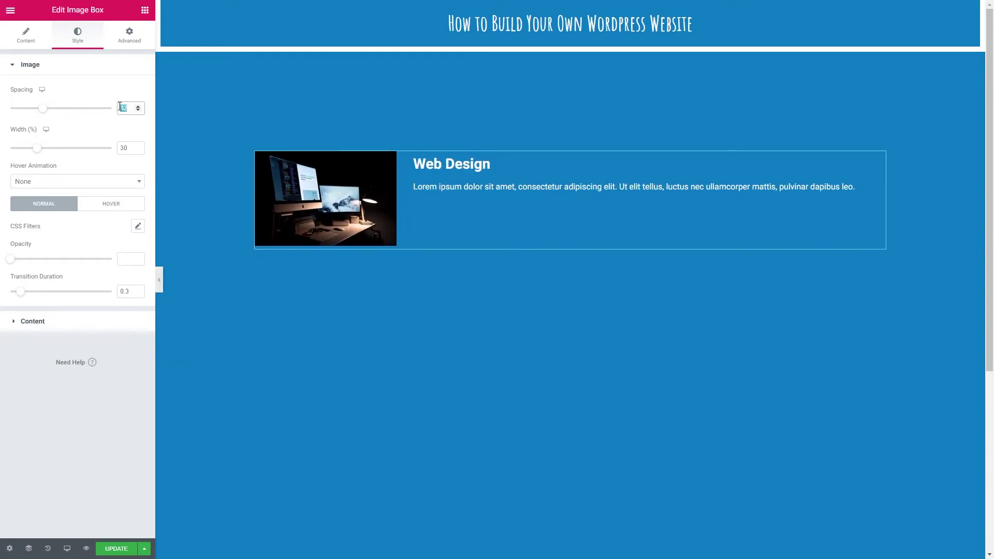
type("15")
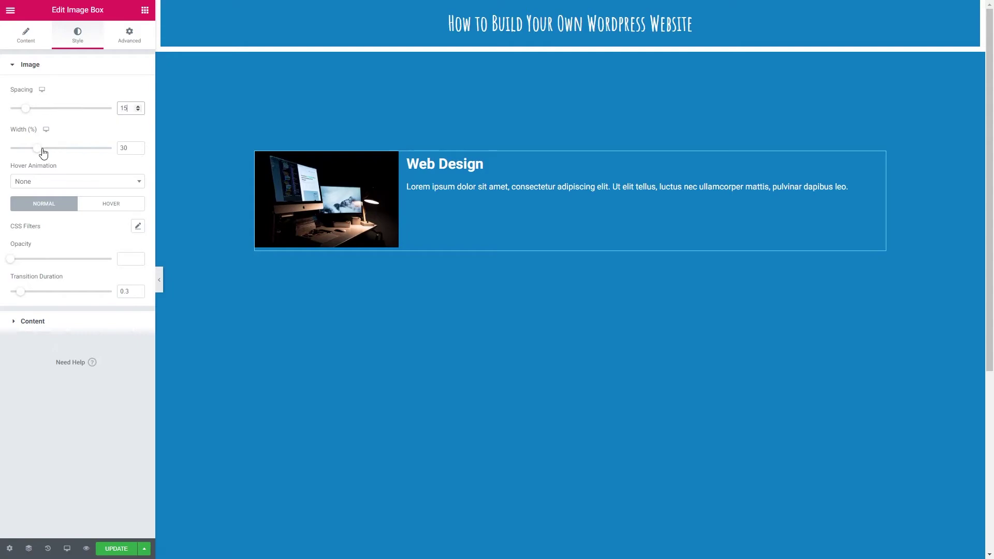
mouse_move(39, 149)
left_mouse_down()
mouse_move(82, 149)
mouse_move(31, 154)
mouse_move(45, 156)
left_mouse_up()
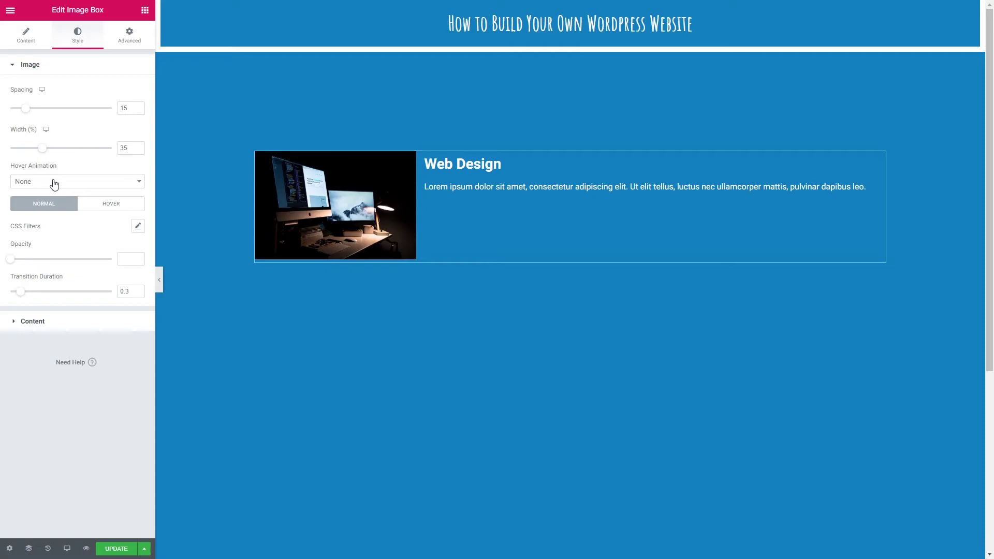
Give the photo a Shrink hover animation
left_click(55, 183)
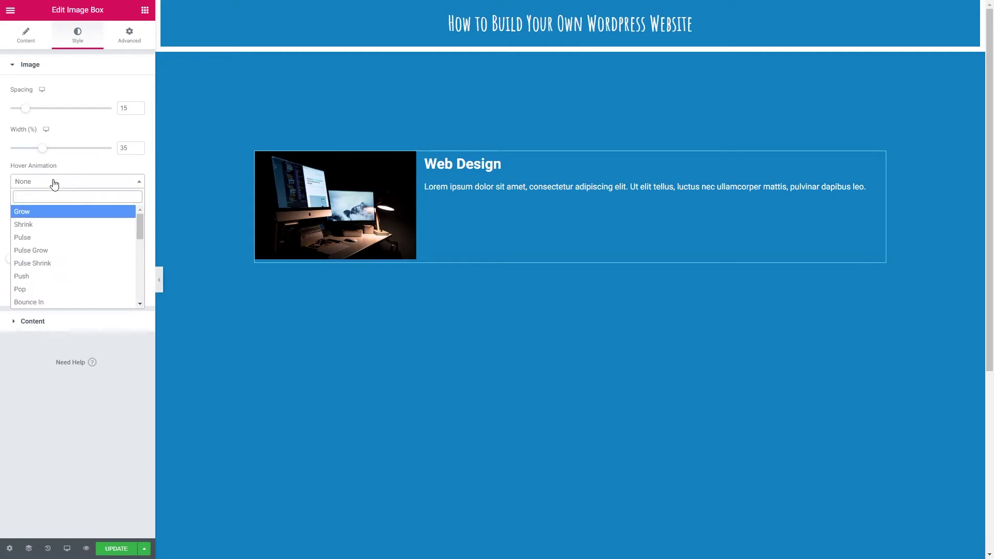
left_click(45, 224)
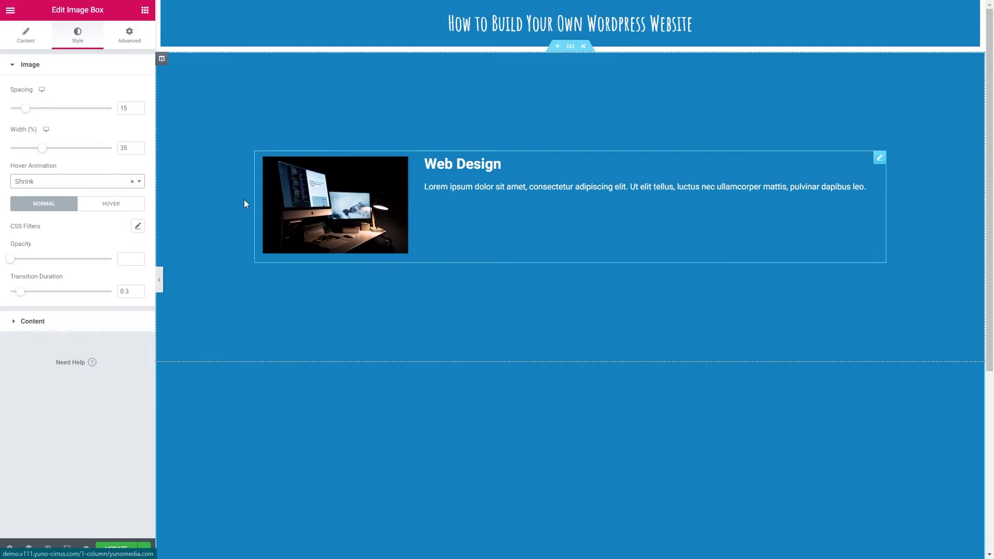
left_click(77, 186)
scroll(69, 247, "down", 3)
scroll(67, 246, "down", 2)
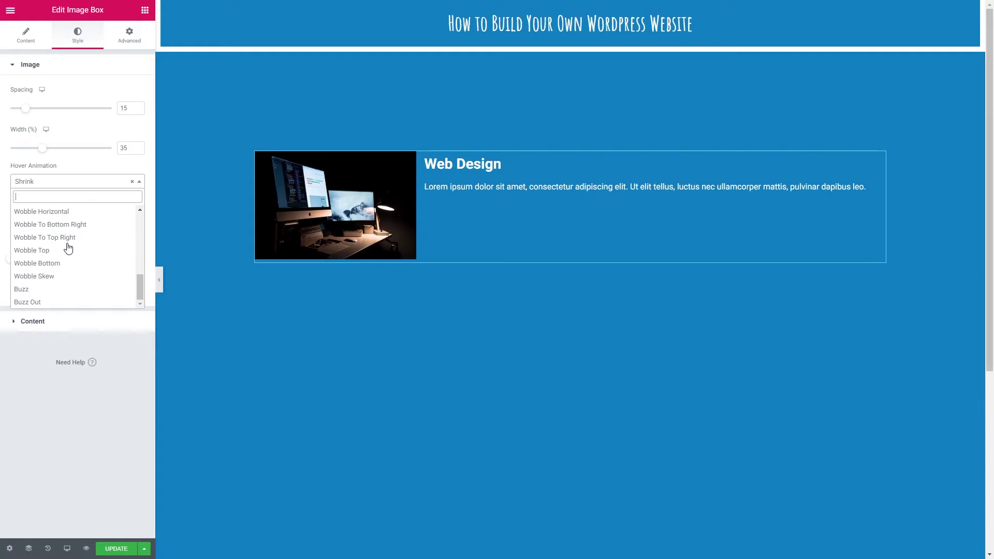
scroll(62, 277, "up", 6)
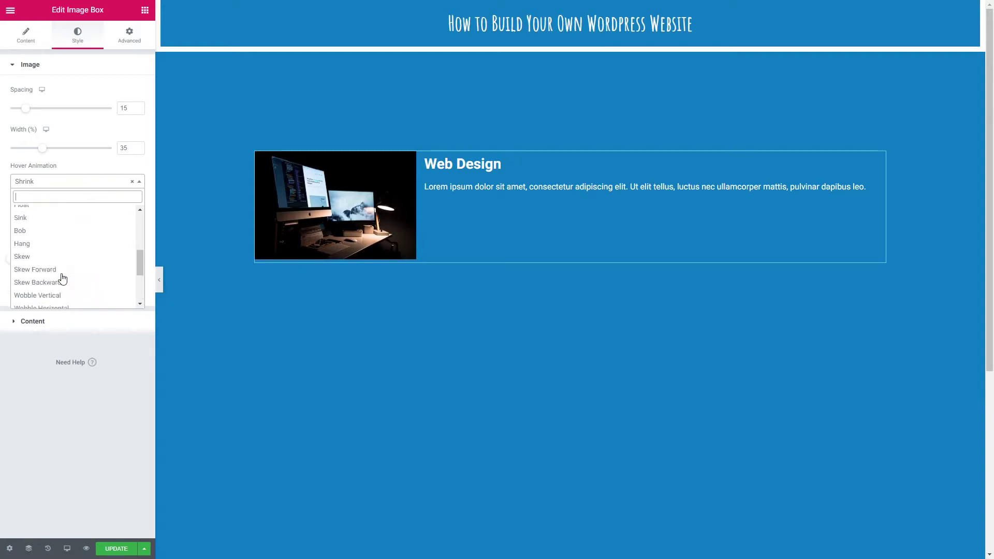
left_click(44, 186)
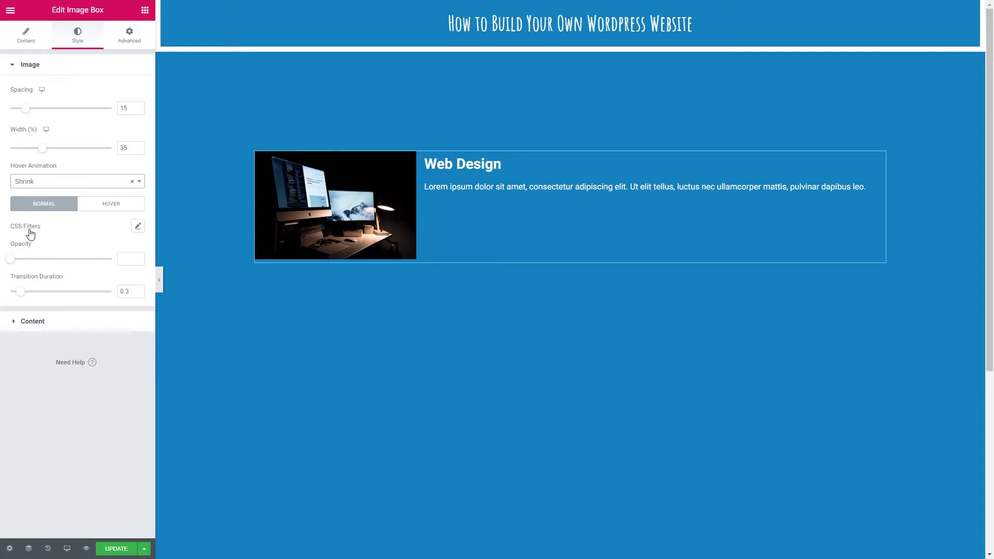
Set the photo's Normal saturation to 0 and its Hover opacity to about 0.5
left_click(138, 226)
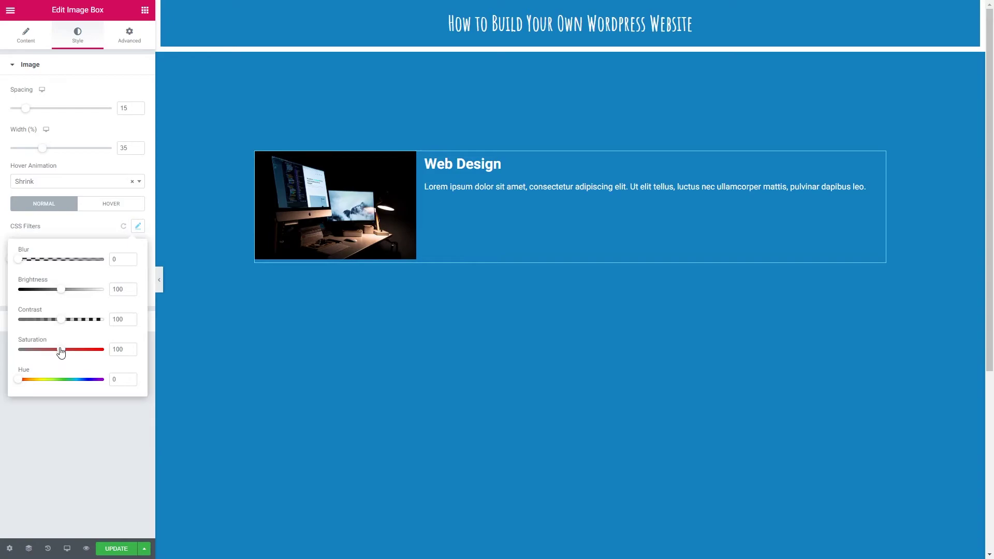
left_click_drag(61, 349, 4, 353)
left_click(4, 353)
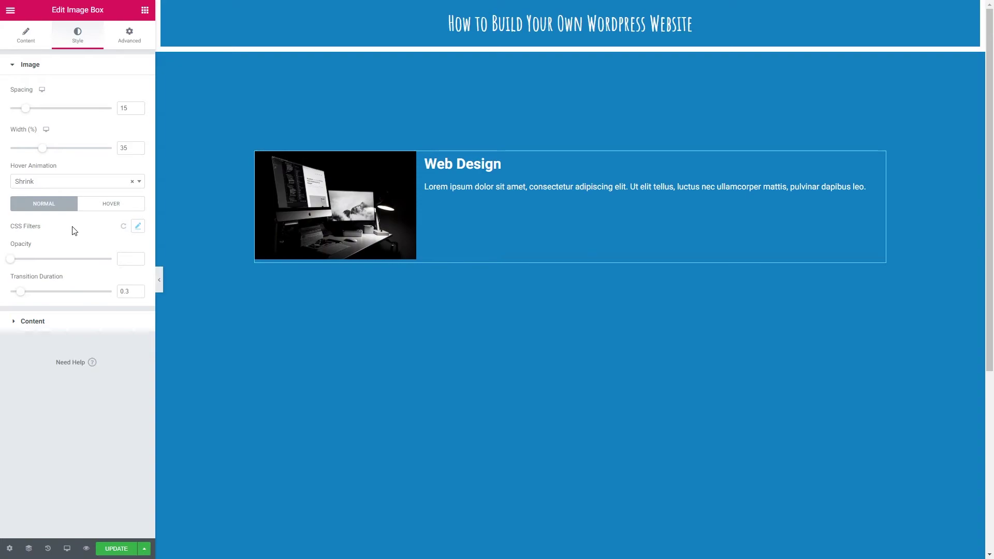
left_click(94, 208)
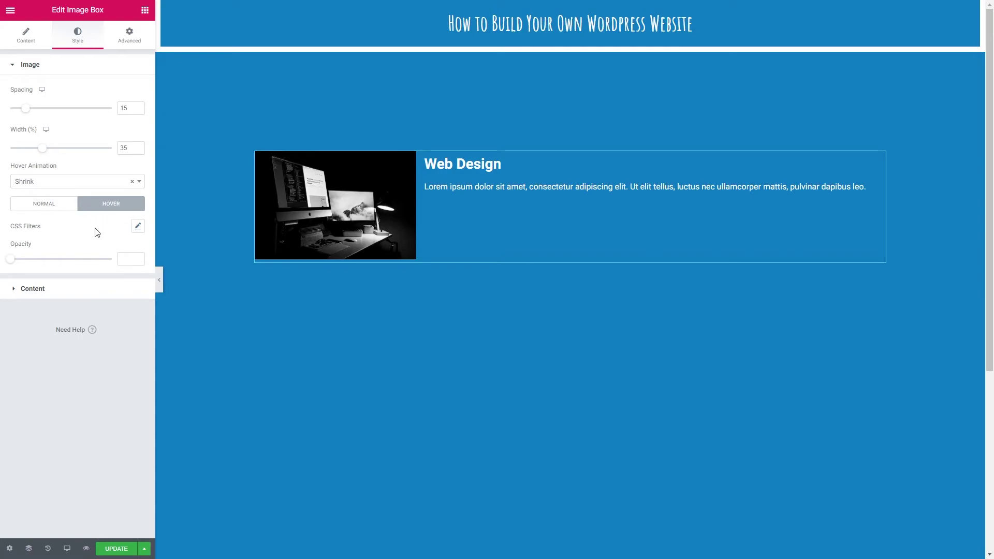
left_click(138, 228)
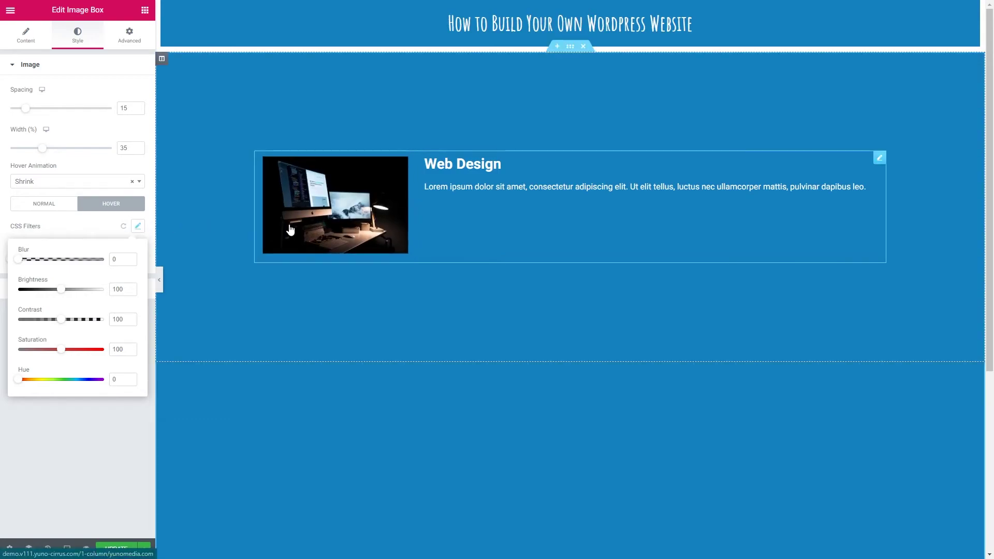
left_click(138, 228)
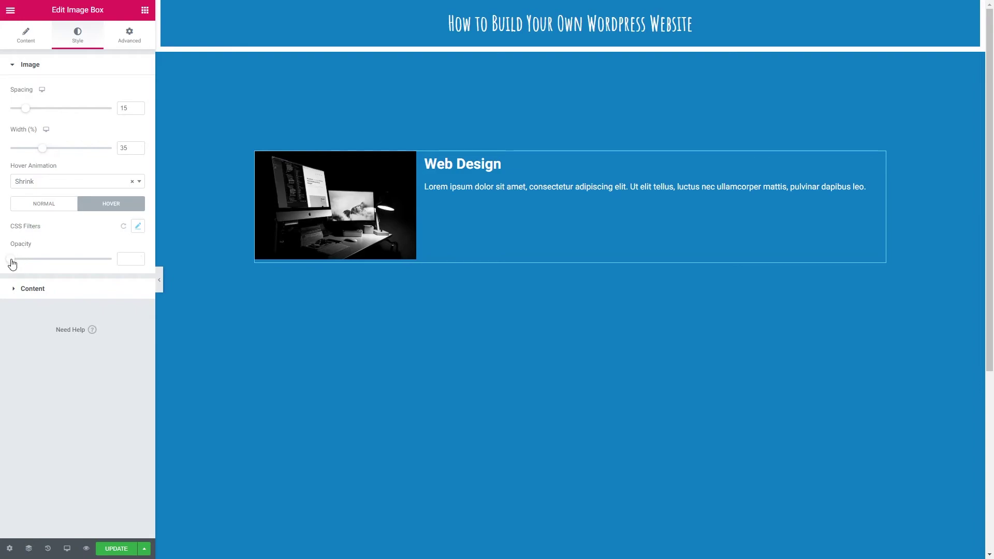
left_click_drag(12, 260, 58, 262)
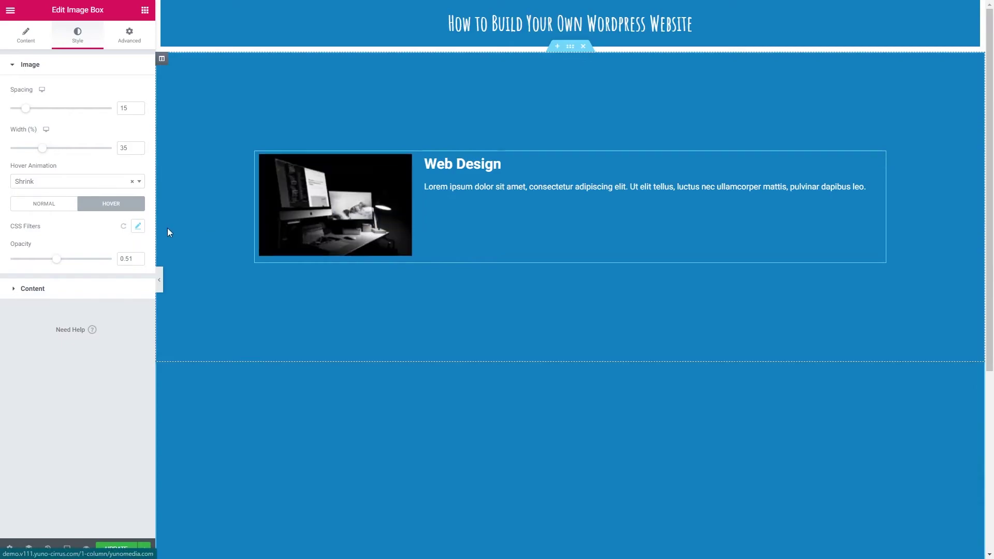
Clear the photo's Normal opacity and set the transition duration to 1.6 seconds
left_click(48, 210)
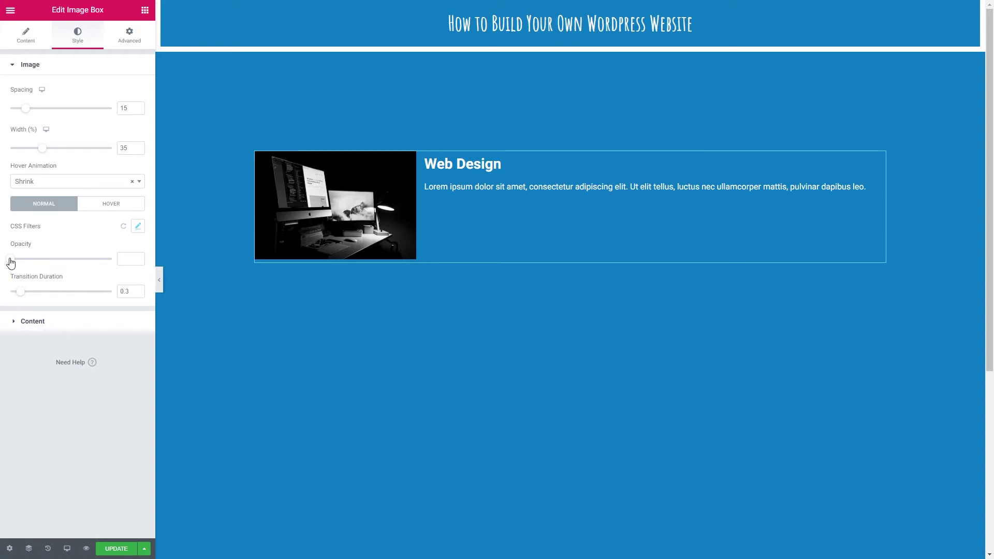
left_click_drag(11, 264, 23, 264)
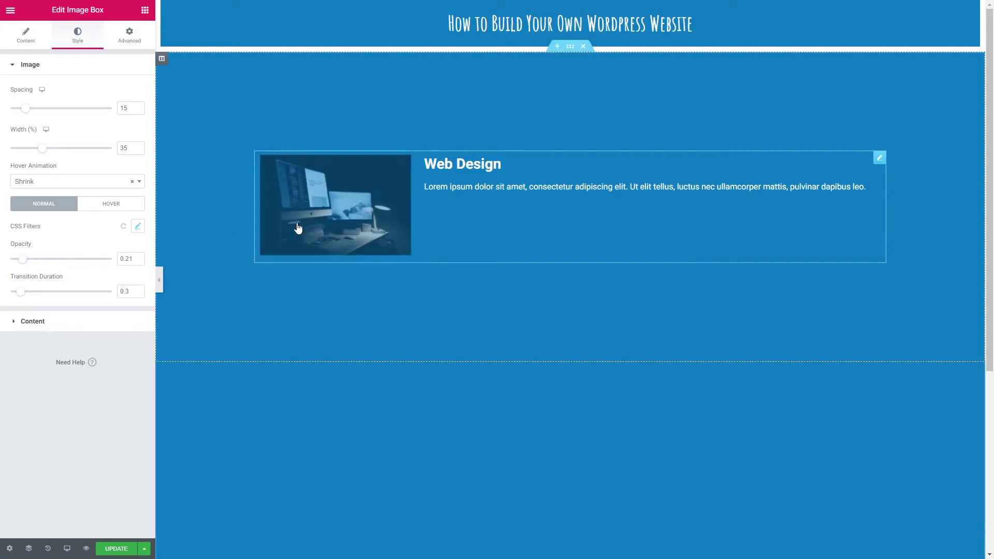
double_click(132, 257)
key("BackSpace")
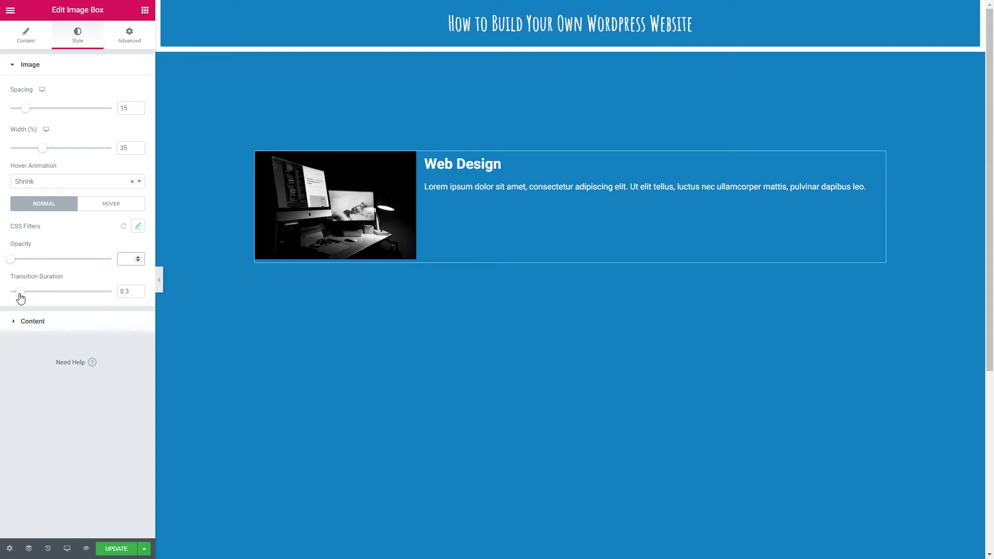
left_click_drag(21, 297, 77, 295)
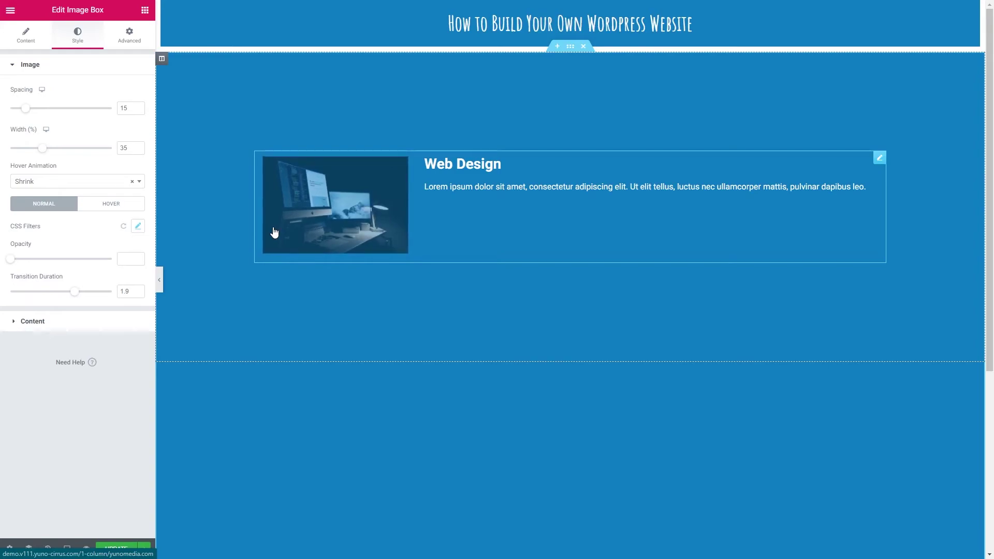
left_click_drag(75, 292, 65, 292)
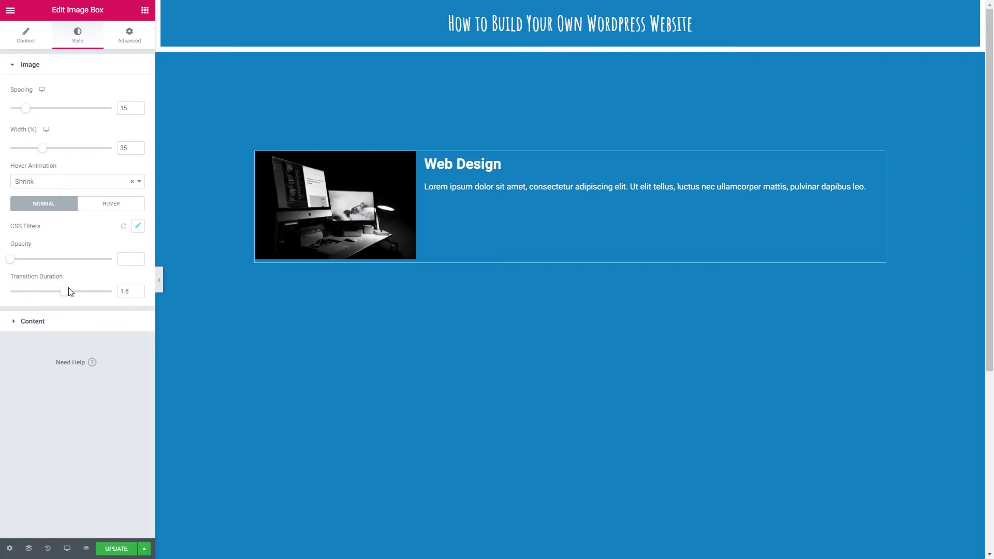
Set the Image Box content alignment to Left and its vertical alignment to Middle
left_click(23, 322)
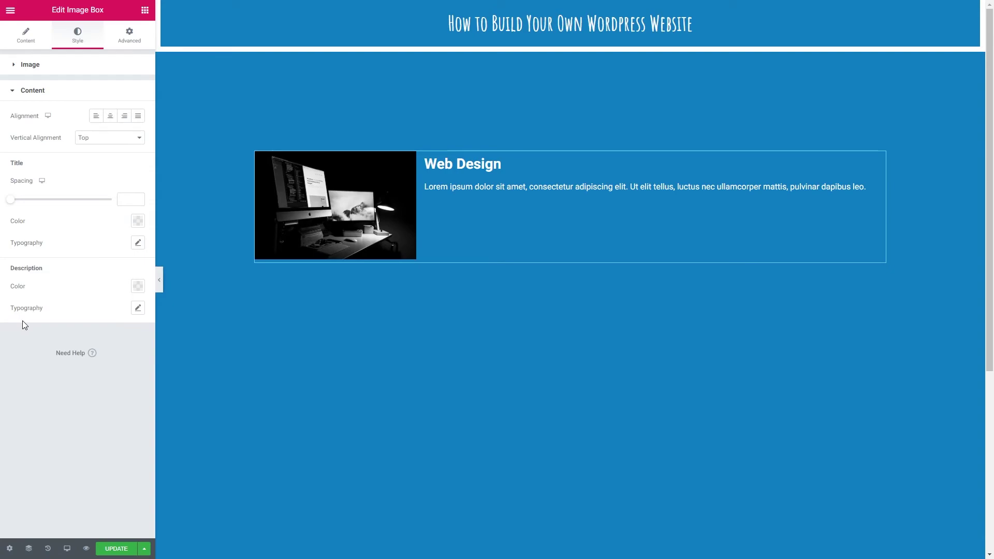
left_click(96, 118)
left_click(109, 117)
left_click(124, 117)
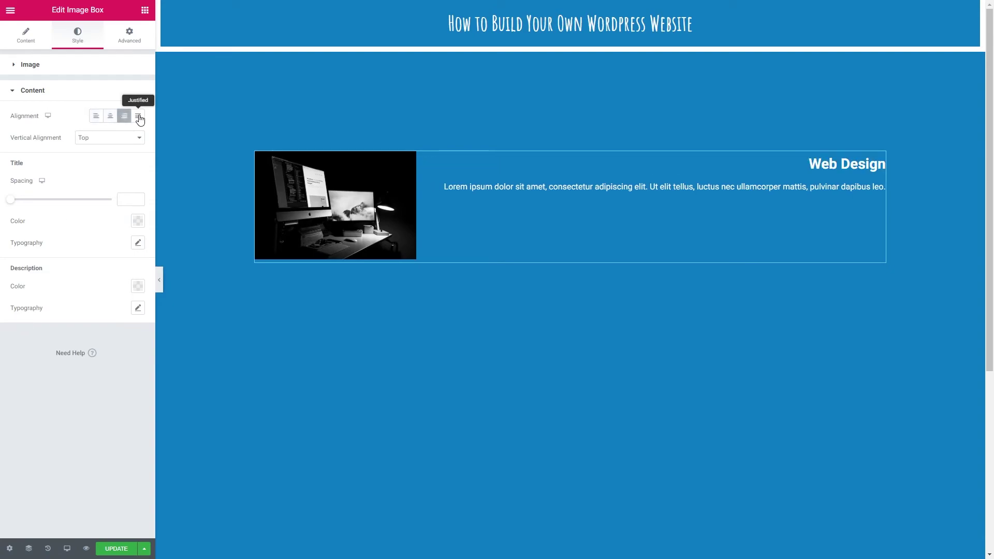
left_click(139, 118)
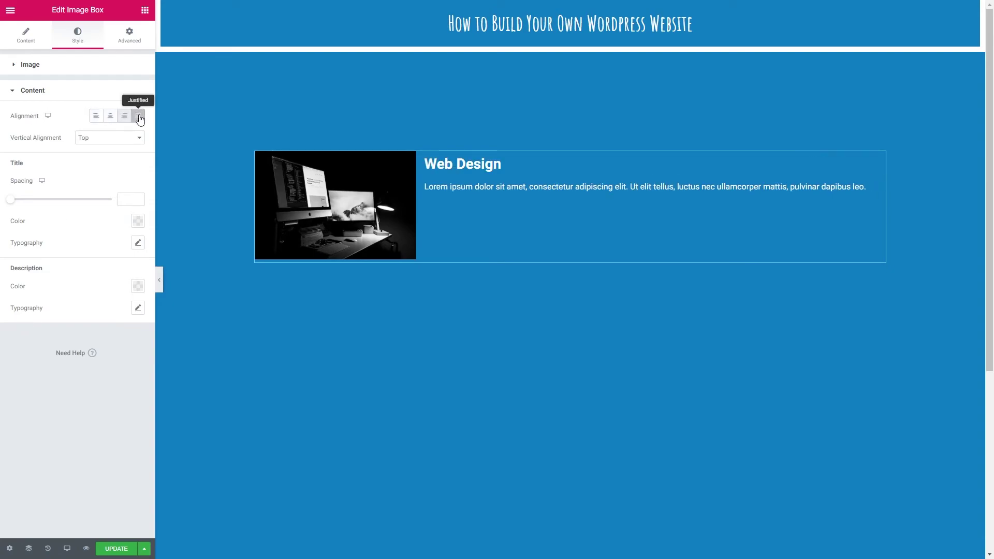
left_click(96, 118)
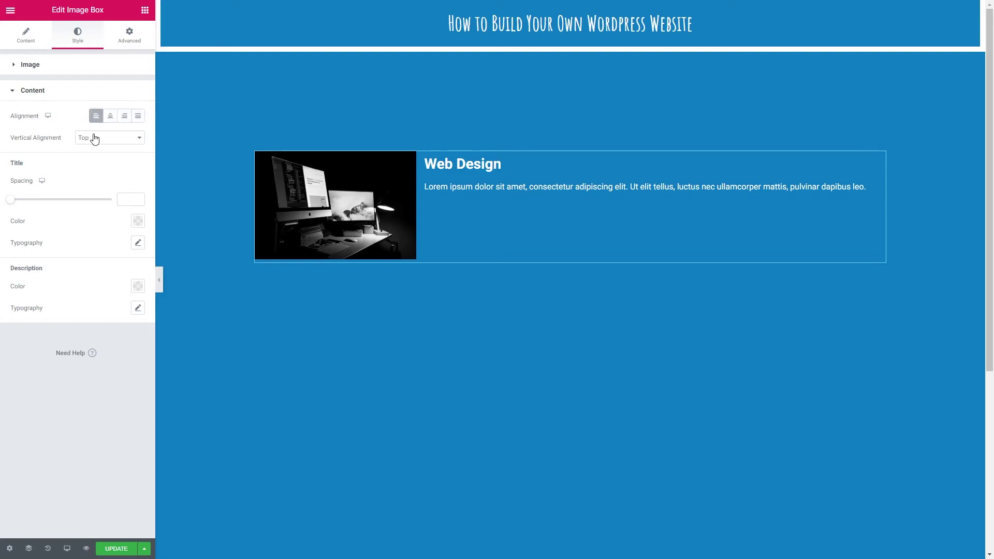
left_click(93, 137)
left_click(98, 156)
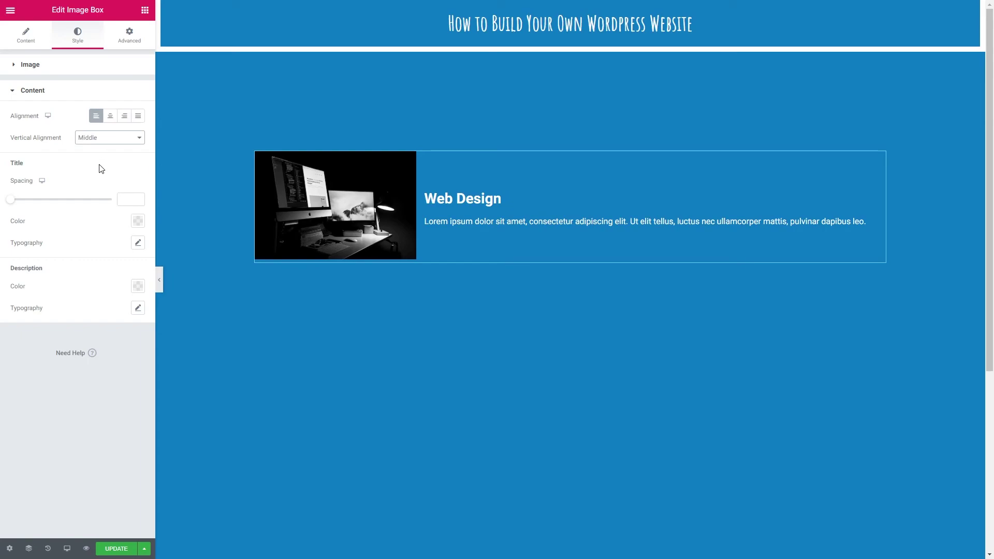
left_click(98, 137)
left_click(98, 164)
left_click(103, 140)
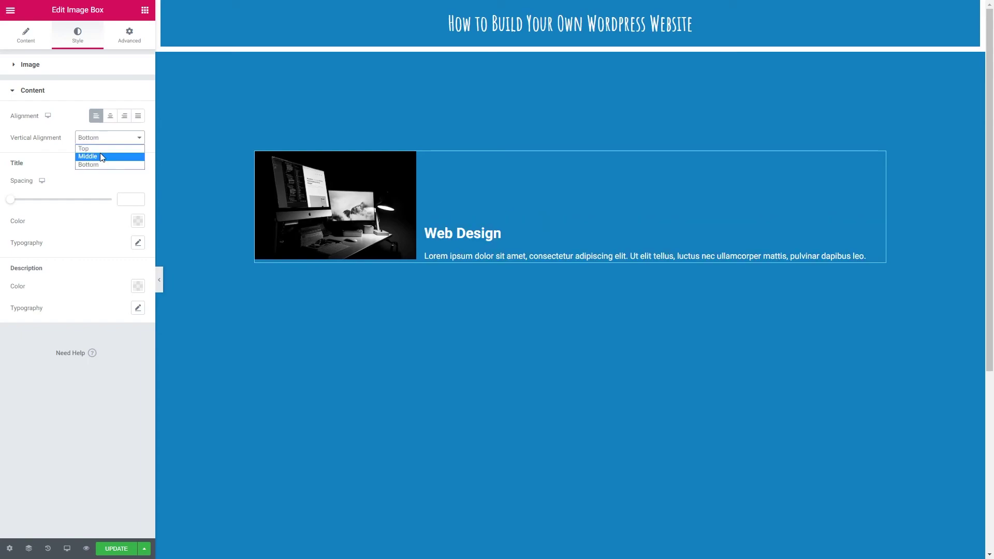
left_click(101, 157)
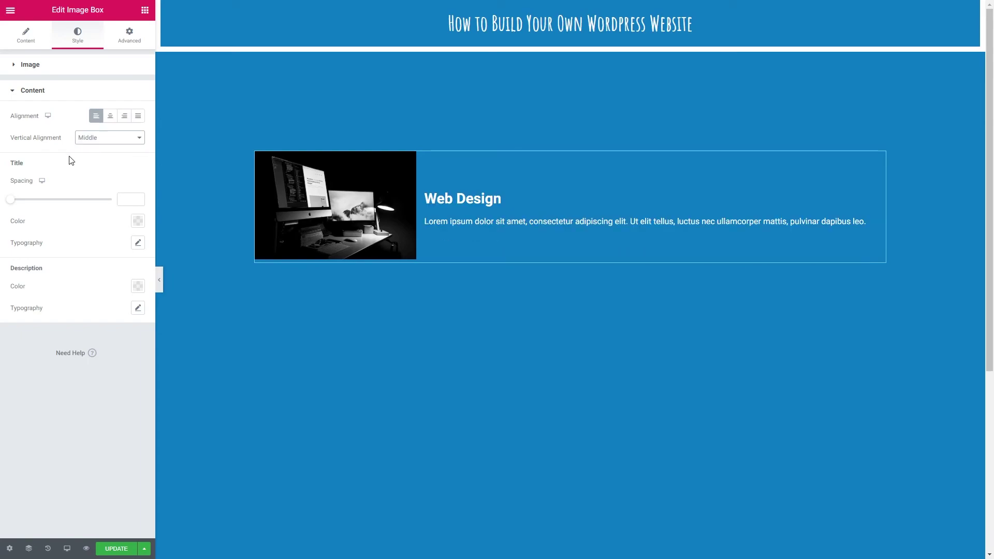
Set the title spacing to 48 and the title colour to white
left_click_drag(16, 200, 61, 199)
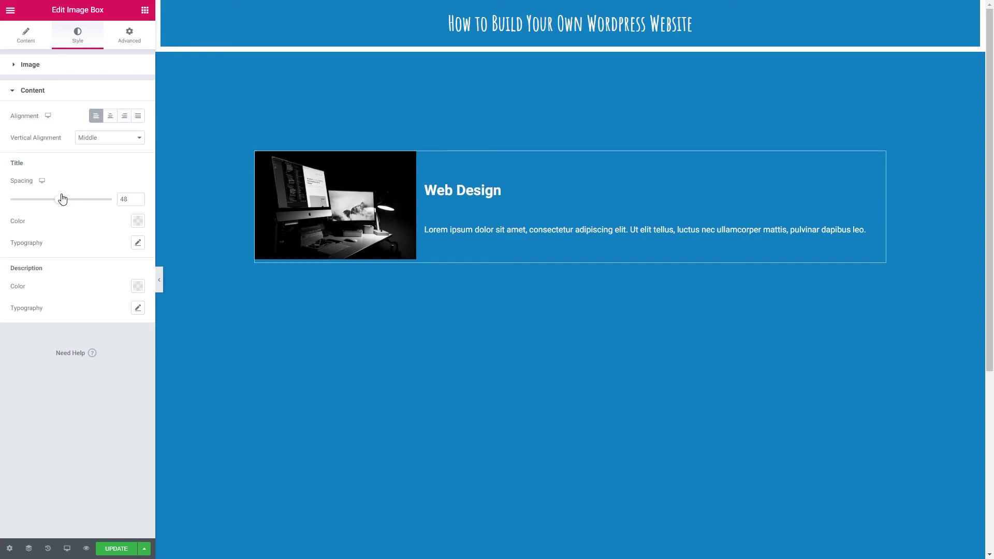
left_click(137, 222)
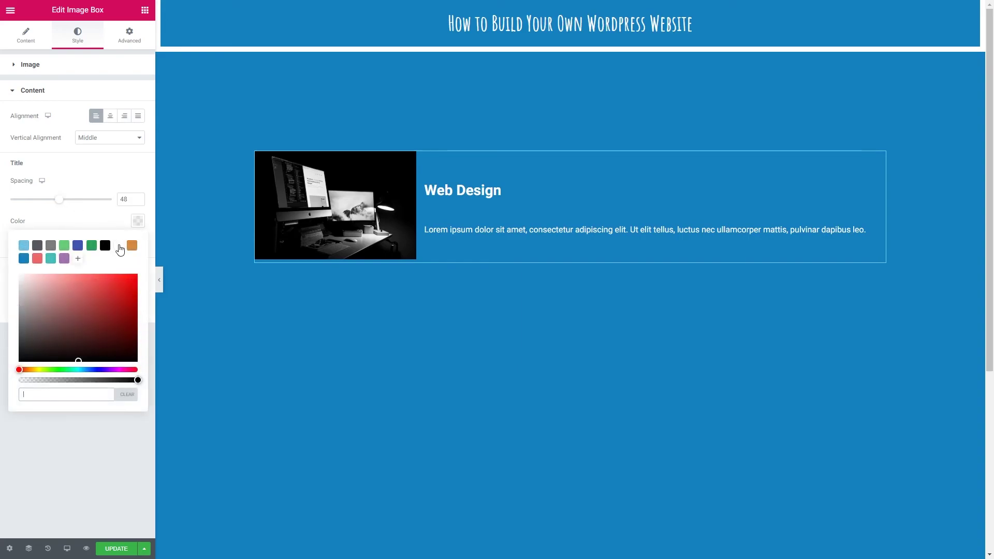
left_click(120, 247)
left_click(139, 223)
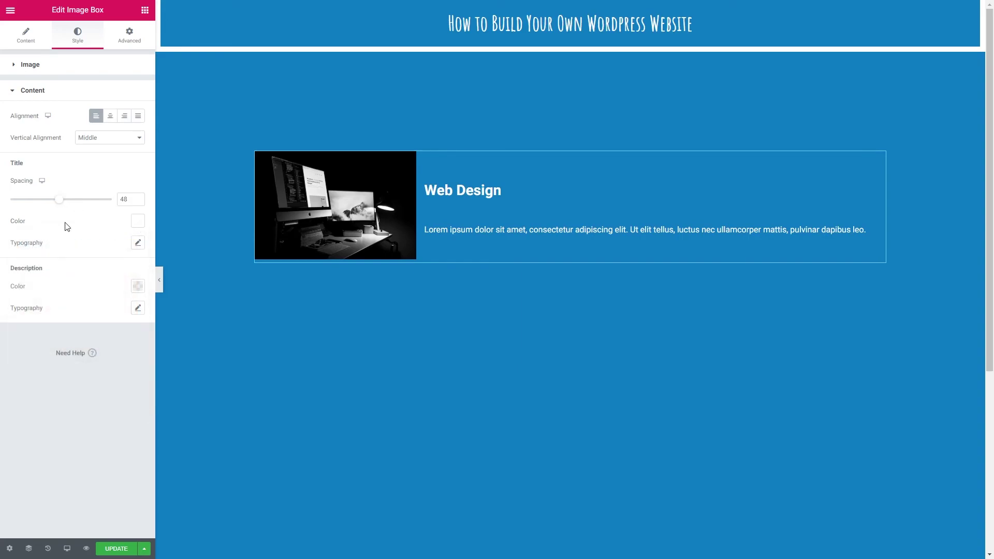
Set the title typography to Amatic SC at 3 rem
left_click(138, 244)
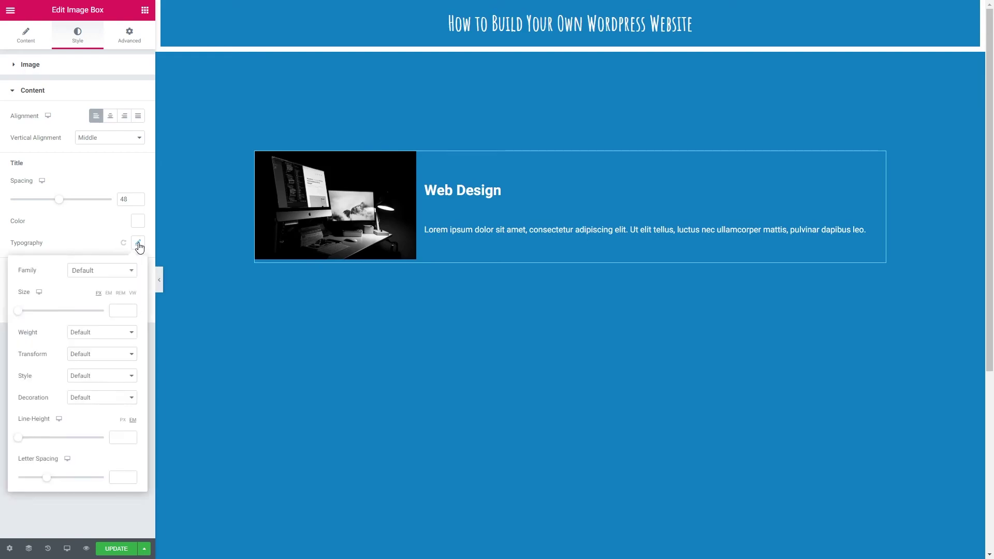
left_click(109, 273)
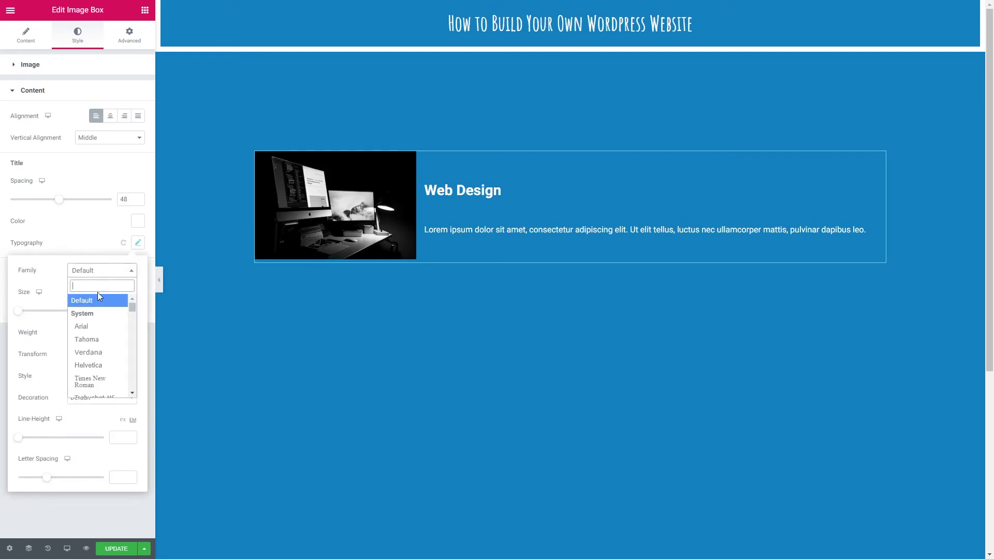
type("ama")
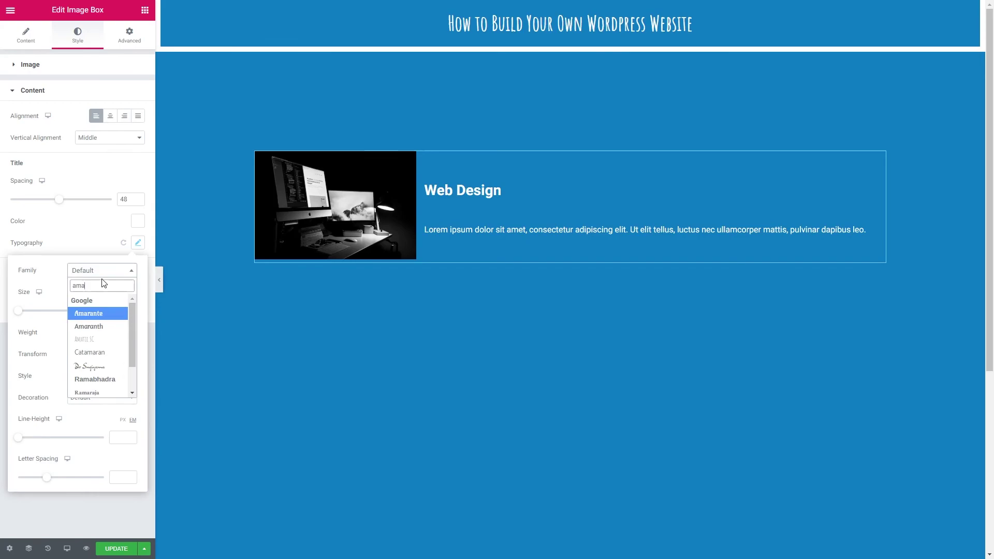
left_click(94, 340)
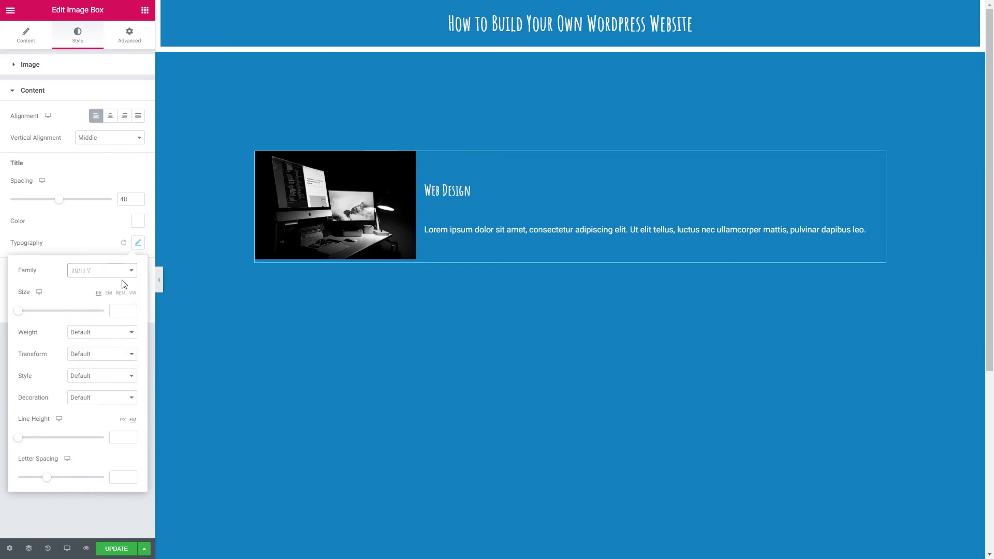
left_click(121, 294)
left_click(120, 312)
type("3")
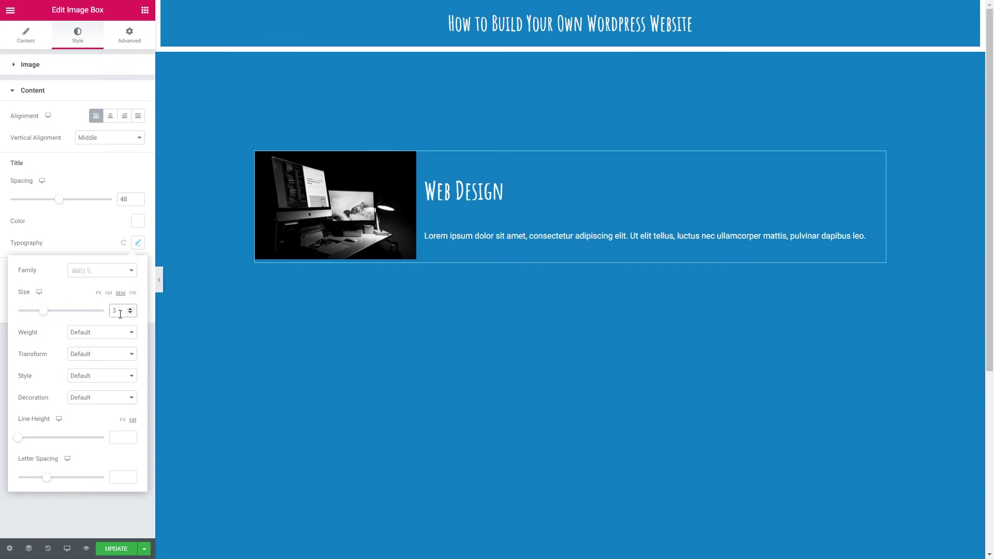
left_click(139, 245)
Make the description white and set its font to Josefin Sans
left_click(138, 286)
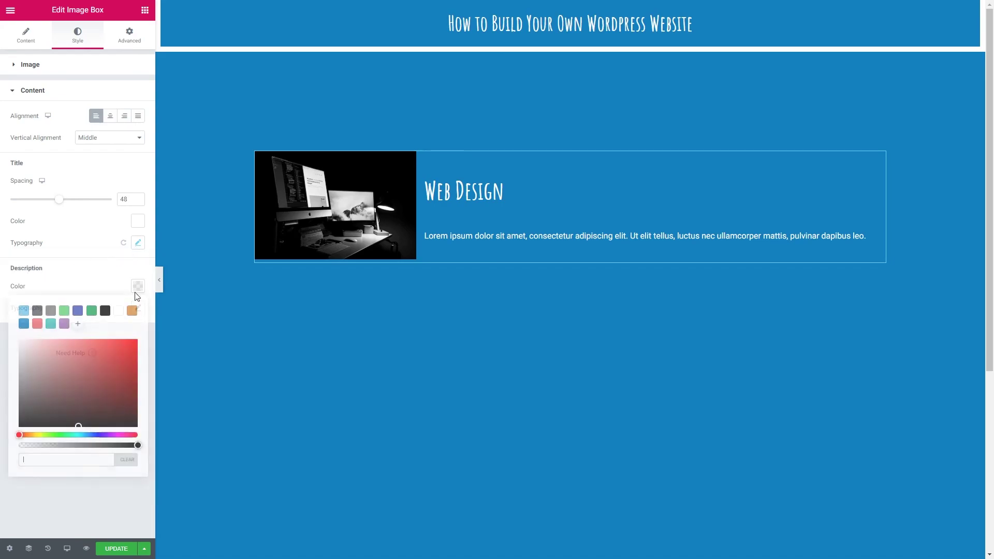
left_click(118, 311)
left_click(137, 287)
left_click(138, 308)
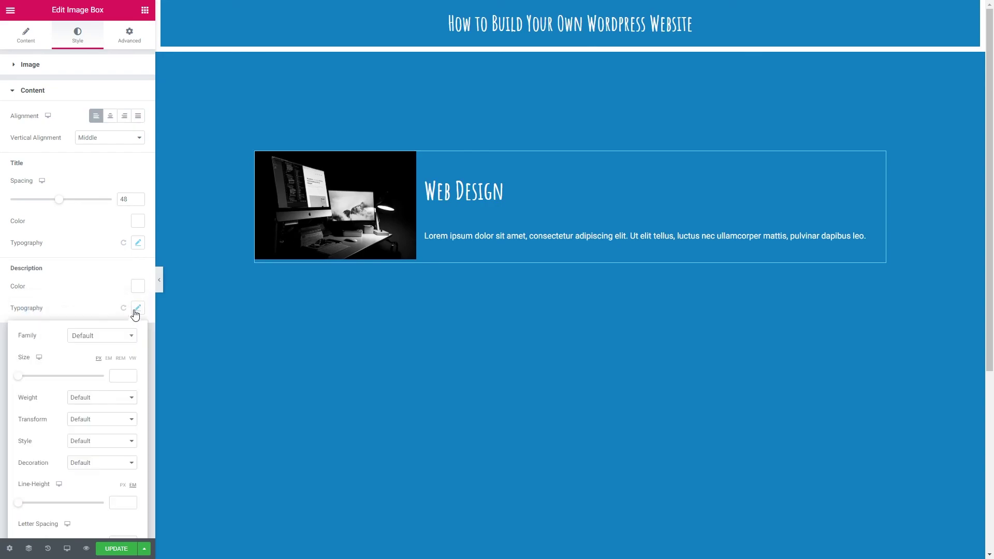
left_click(114, 340)
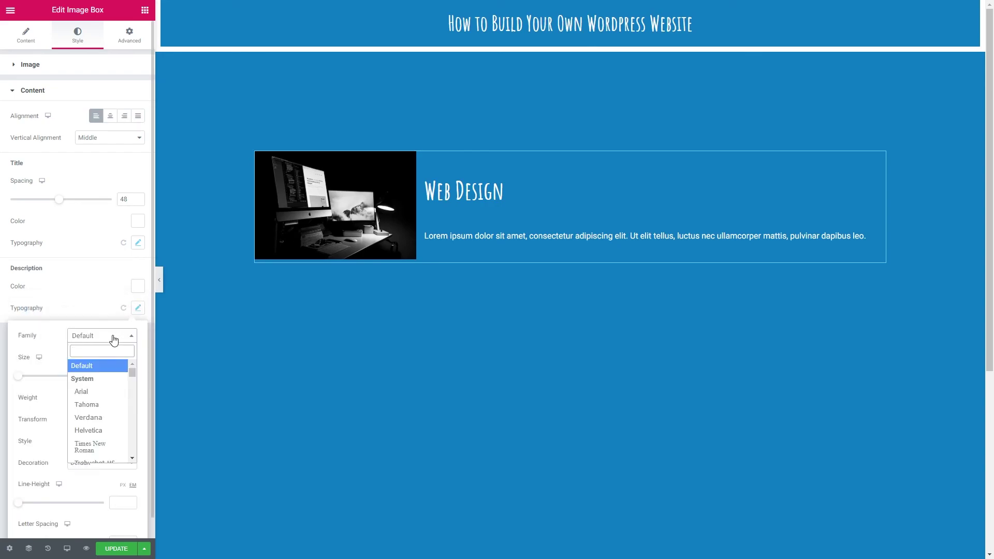
type("josefin")
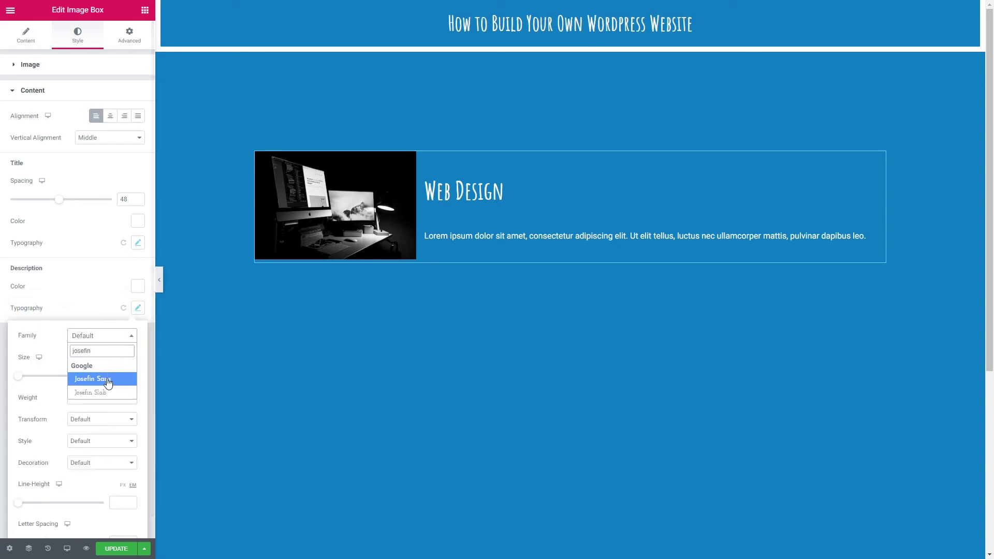
left_click(103, 380)
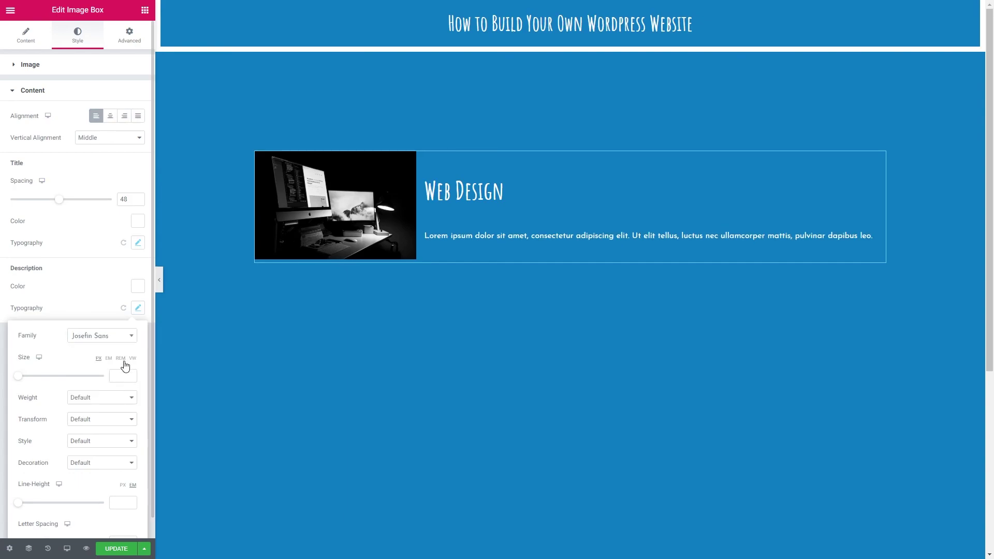
Set the description size to 1.5 rem and weight 300, then update the page
left_click(121, 358)
left_click(124, 376)
type("1.5")
left_click(98, 400)
left_click(86, 425)
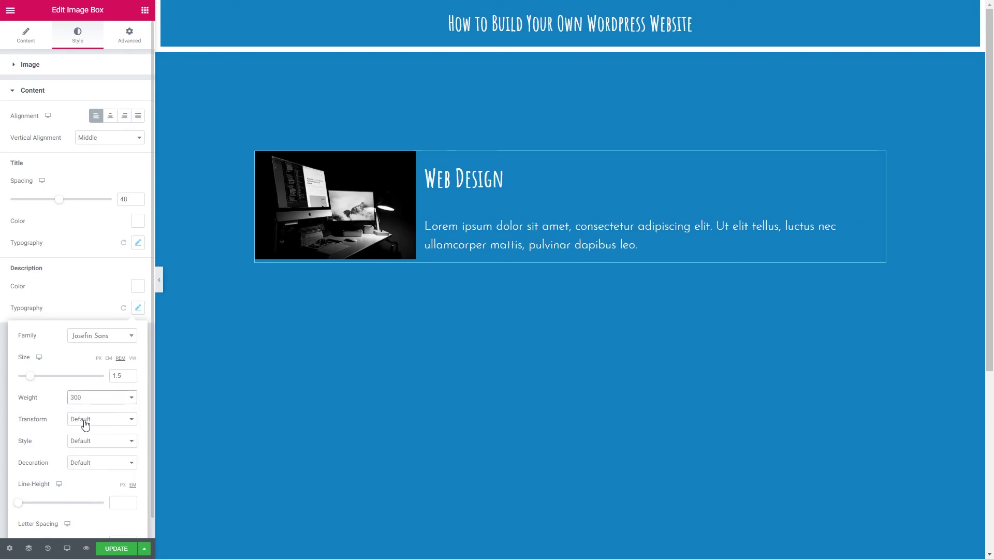
left_click(138, 309)
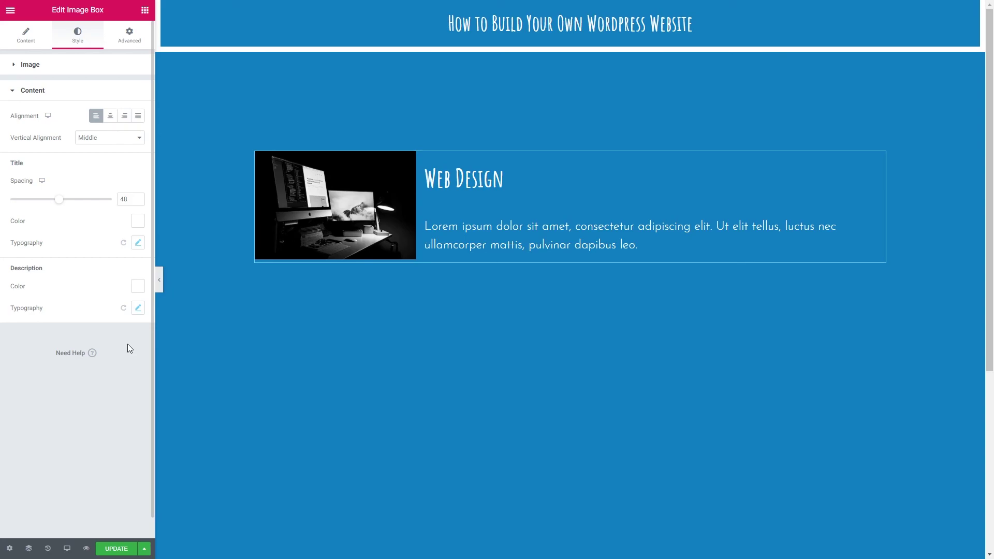
left_click(117, 549)
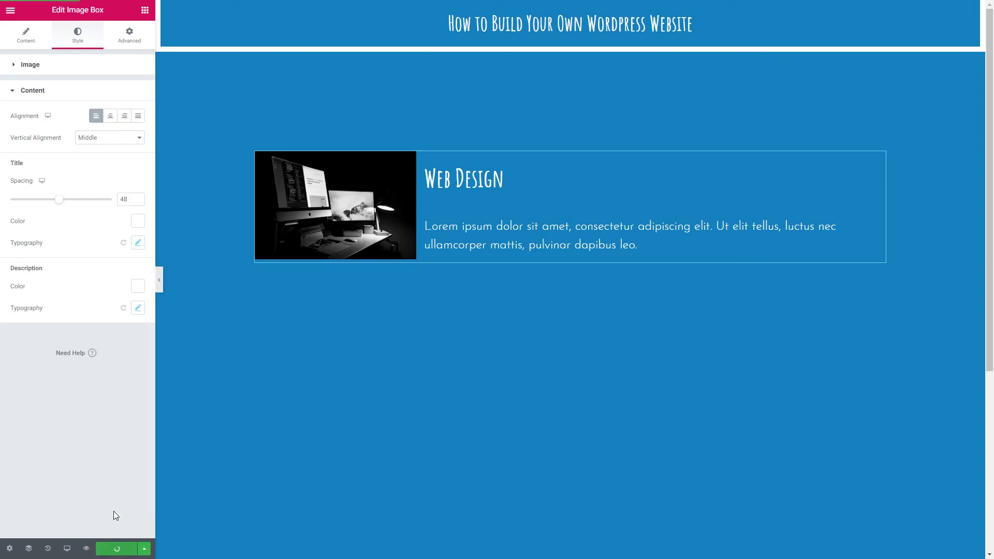